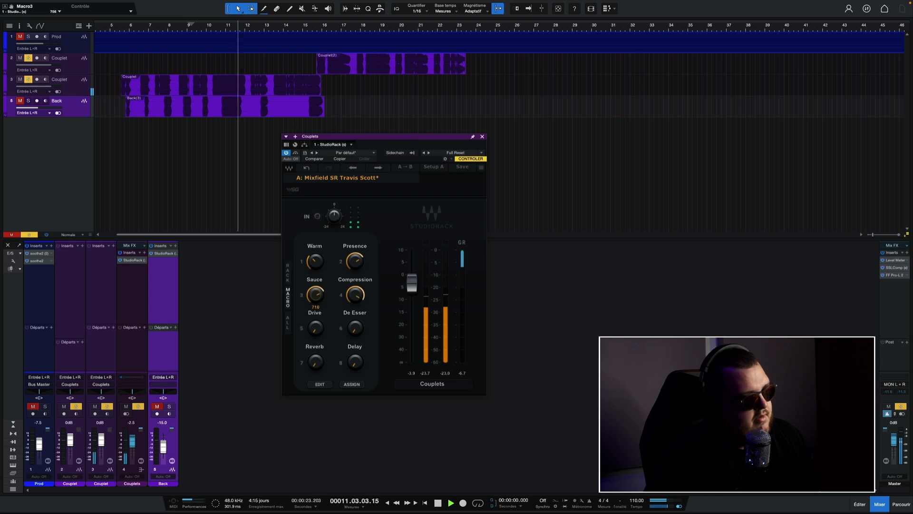
# Raise the Drive and Delay macros of the Couplets StudioRack during playback and set the Sauce macro to 656.
pyautogui.moveTo(315, 329); pyautogui.dragTo(314, 314)
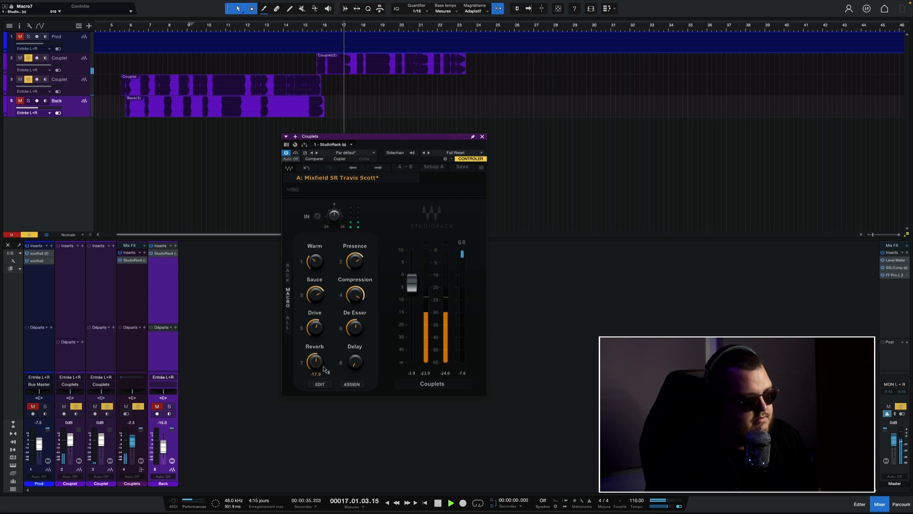
pyautogui.moveTo(355, 362); pyautogui.dragTo(355, 340)
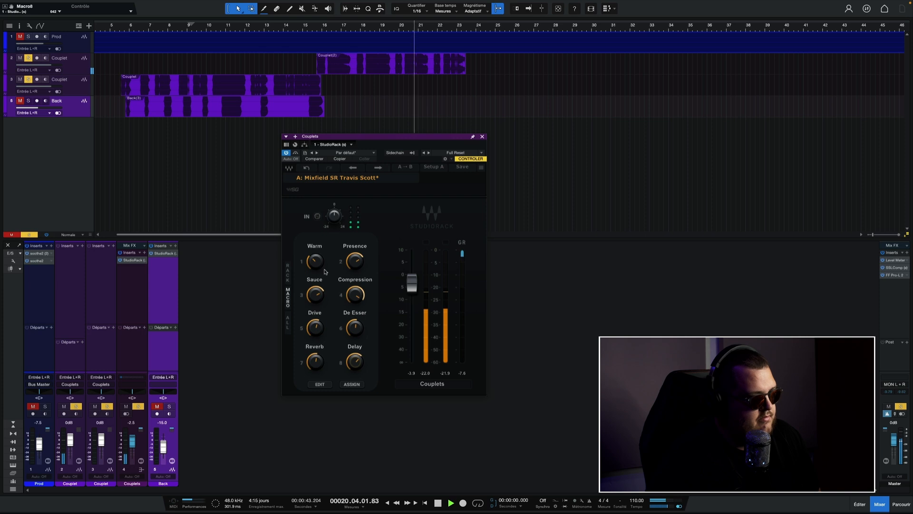
pyautogui.moveTo(316, 299); pyautogui.dragTo(315, 285)
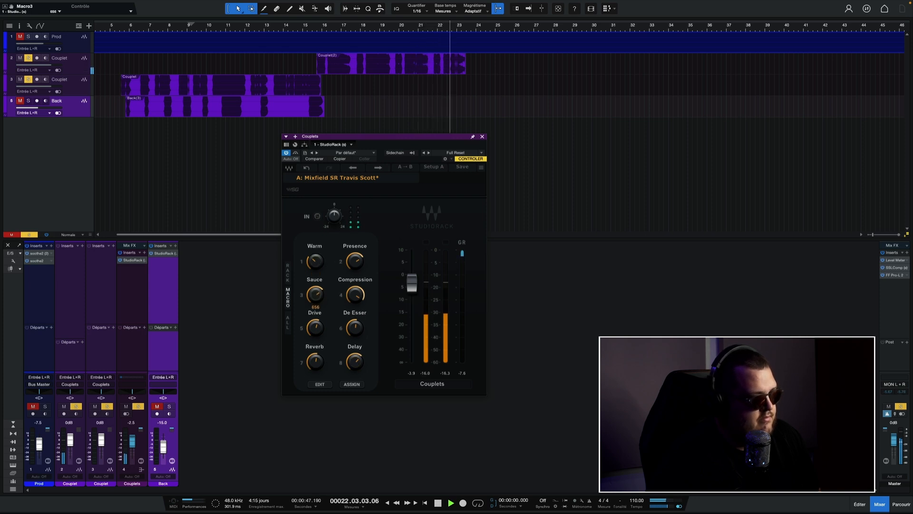
pyautogui.press('space')
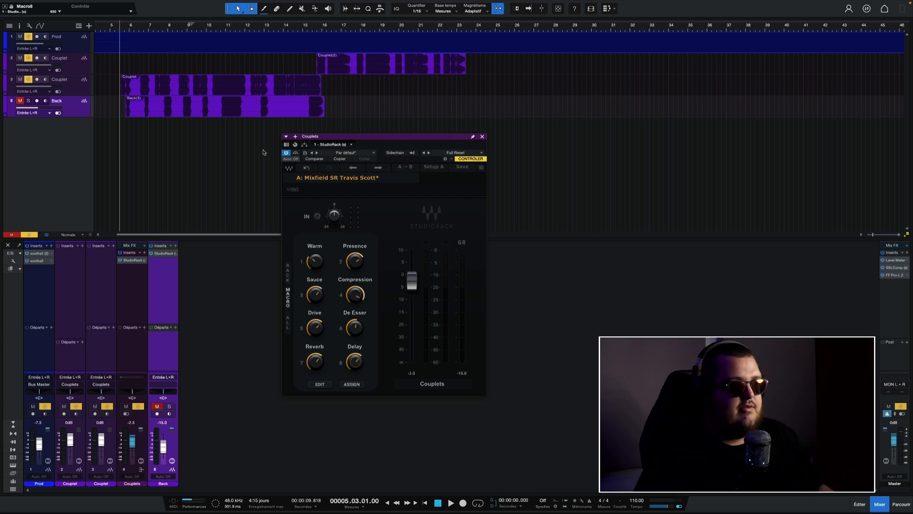
# Play the song and toggle the StudioRack bypass on the Couplets bus to compare processed and unprocessed vocals.
pyautogui.press('space')
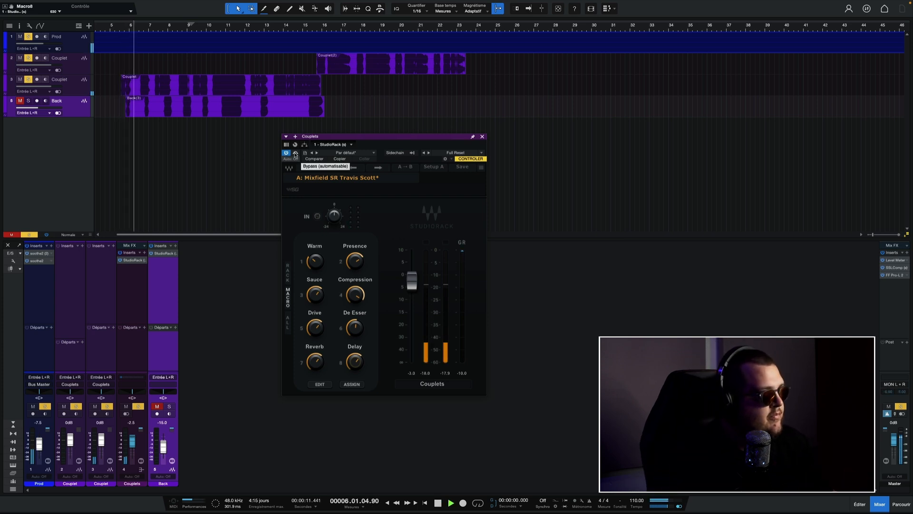
pyautogui.click(295, 153)
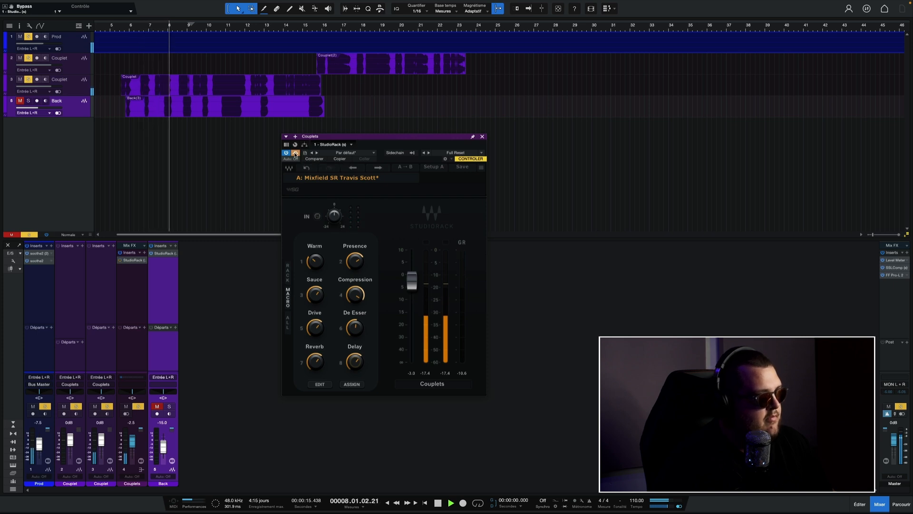
pyautogui.click(295, 154)
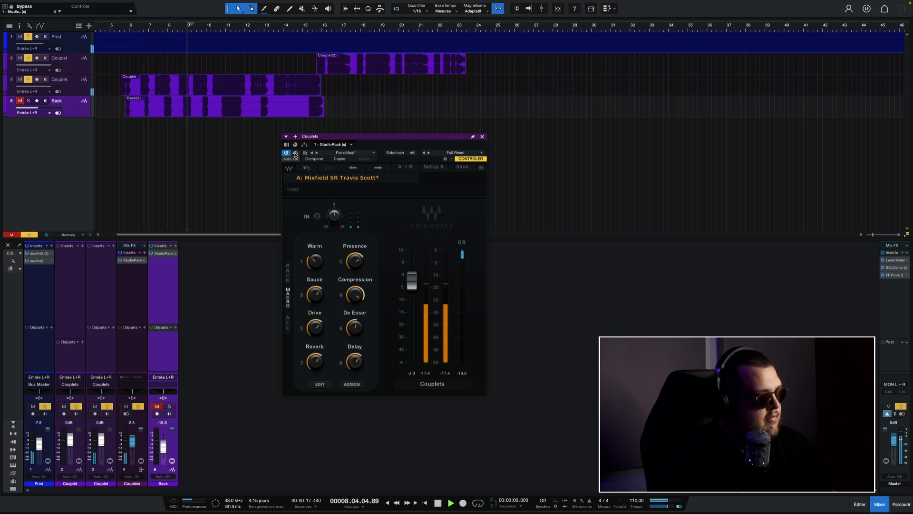
pyautogui.click(295, 153)
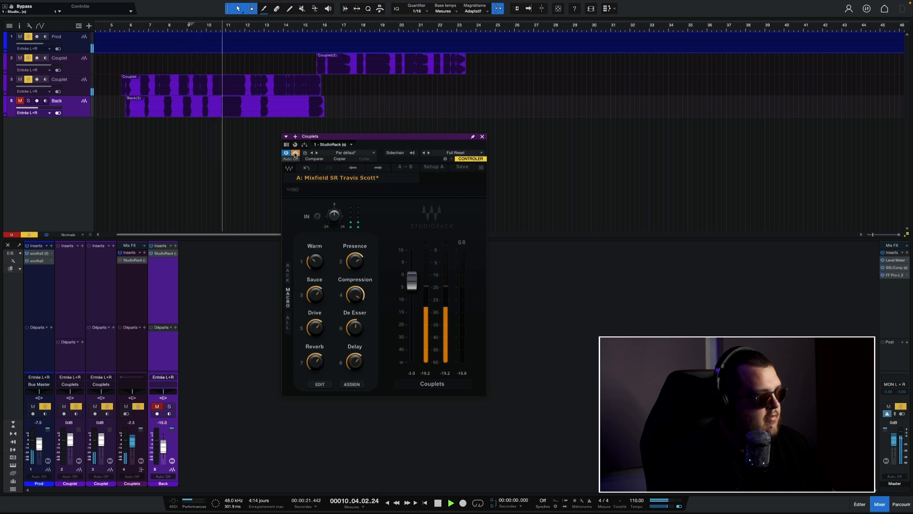
pyautogui.click(295, 154)
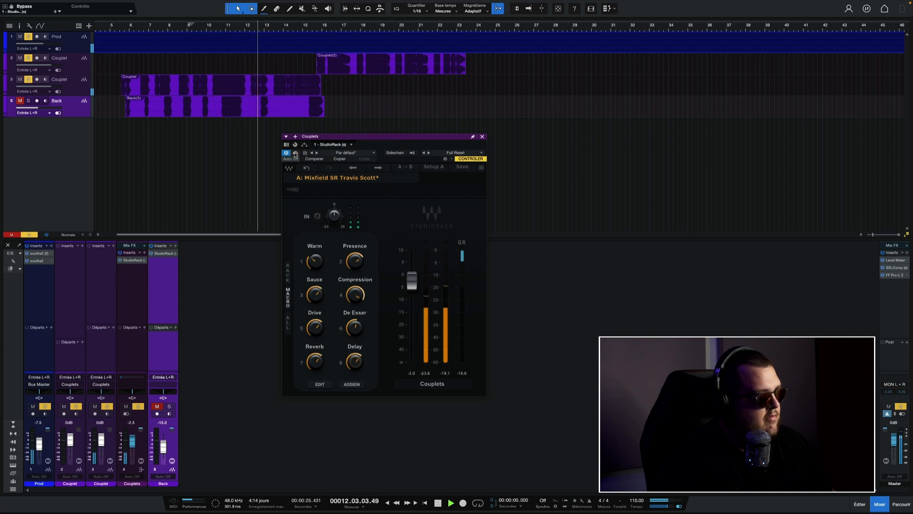
pyautogui.click(295, 154)
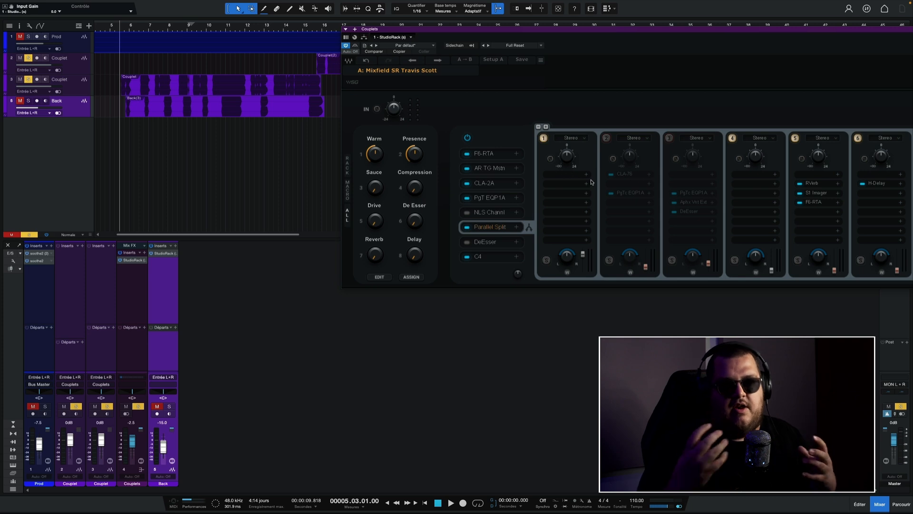
# Open the F6-RTA and AR TG Mastering plugins from the rack and place the mastering chain's window below the rack.
pyautogui.click(480, 153)
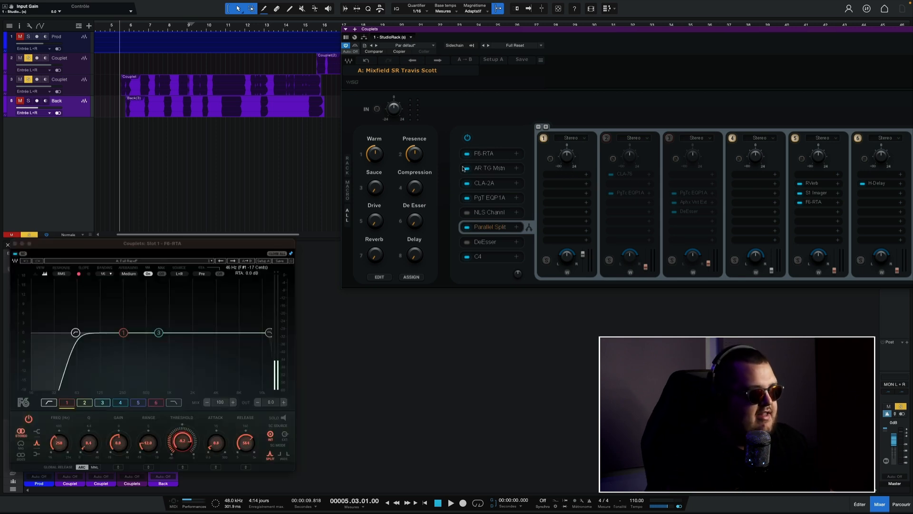
pyautogui.click(490, 168)
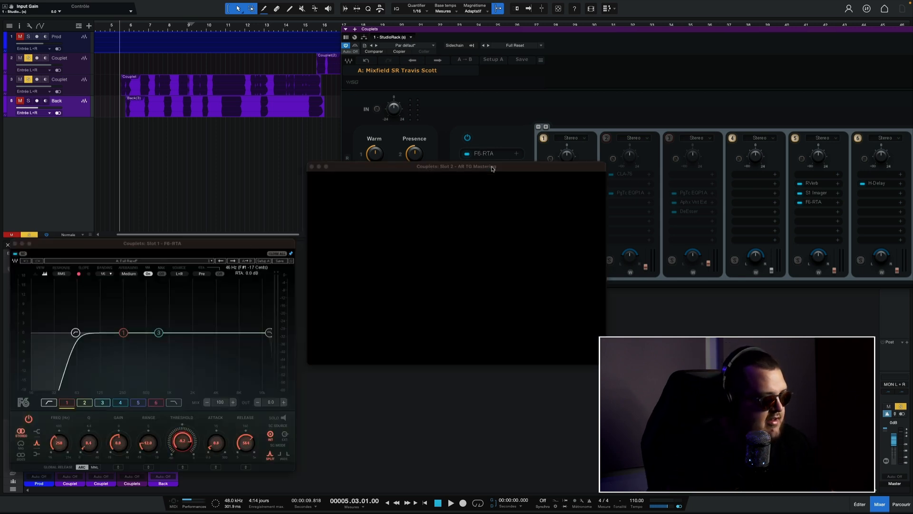
pyautogui.moveTo(487, 167); pyautogui.dragTo(549, 296)
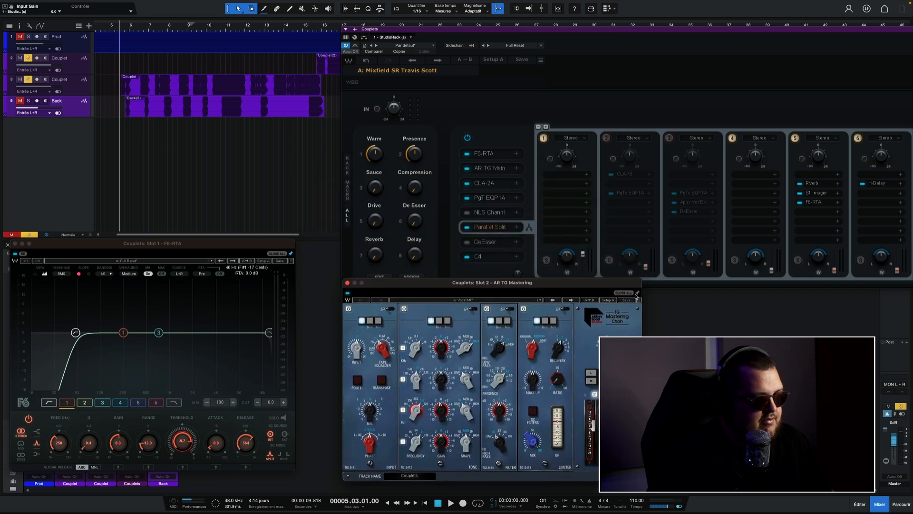
# Vary the Warm macro and select band 1 of the F6-RTA to check how the macro moves its threshold.
pyautogui.moveTo(377, 161); pyautogui.dragTo(376, 155)
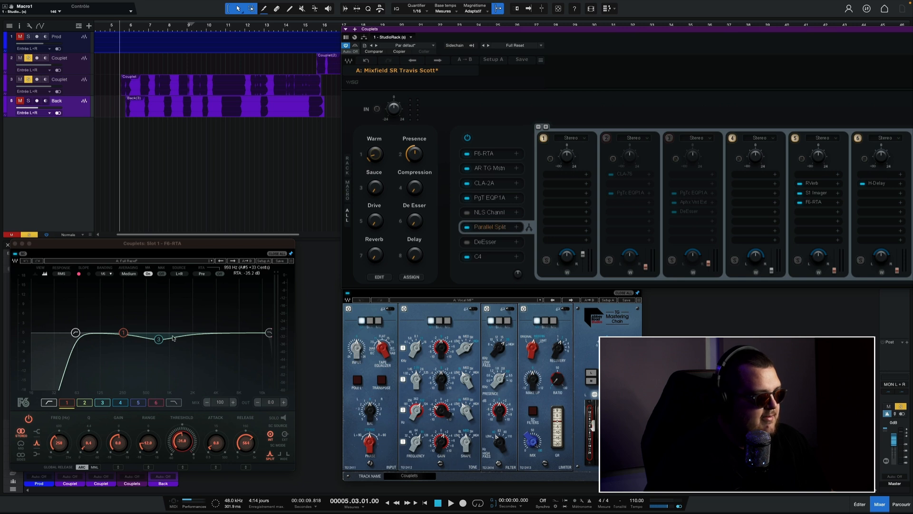
pyautogui.click(123, 334)
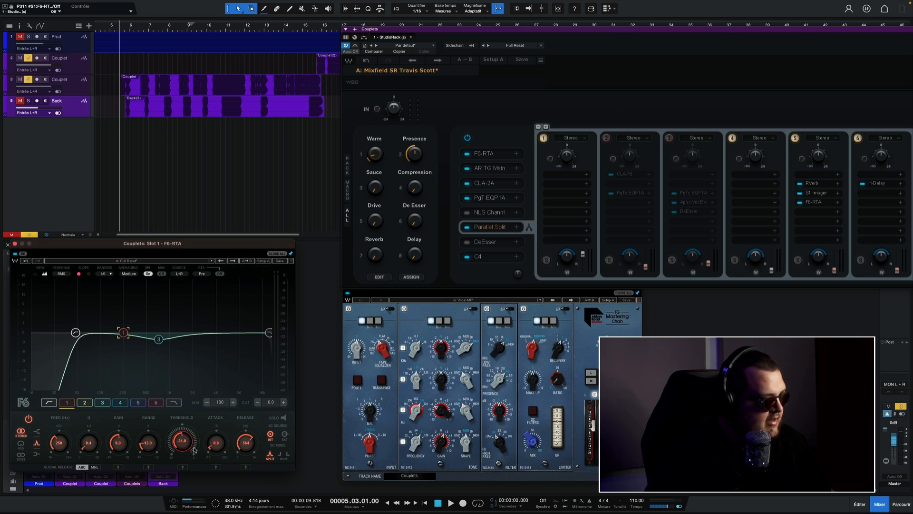
pyautogui.moveTo(377, 155); pyautogui.dragTo(377, 148)
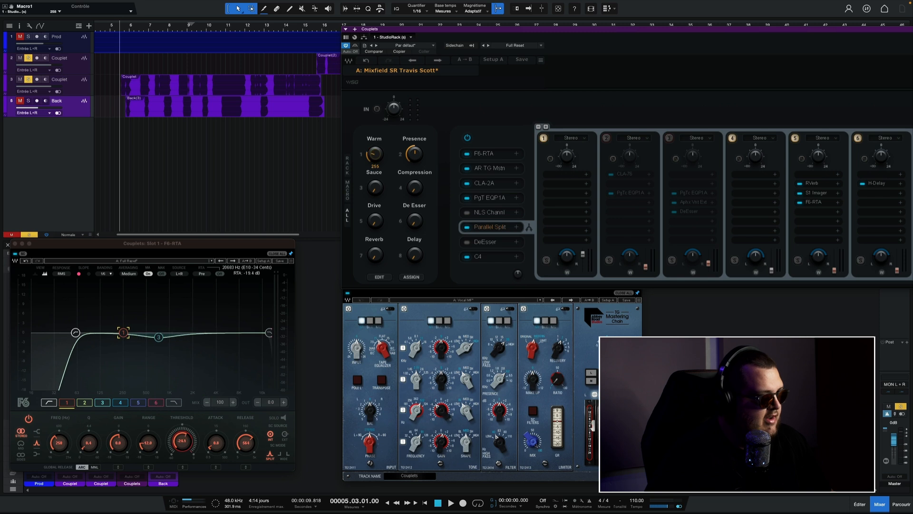
pyautogui.moveTo(375, 155)
pyautogui.mouseDown()
pyautogui.moveTo(376, 165)
pyautogui.moveTo(376, 119)
pyautogui.moveTo(376, 164)
pyautogui.mouseUp()
# Set the Warm macro to 500.
pyautogui.press('space')
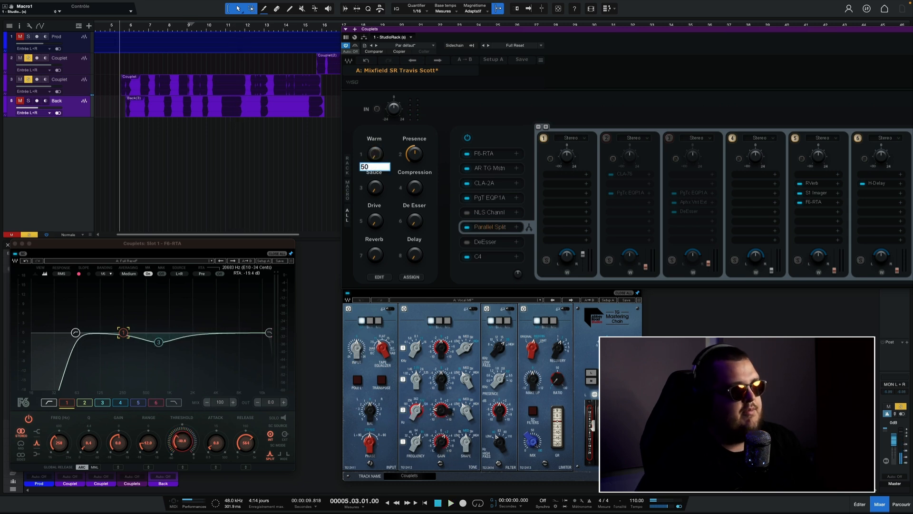
pyautogui.write('0')
pyautogui.press('Return')
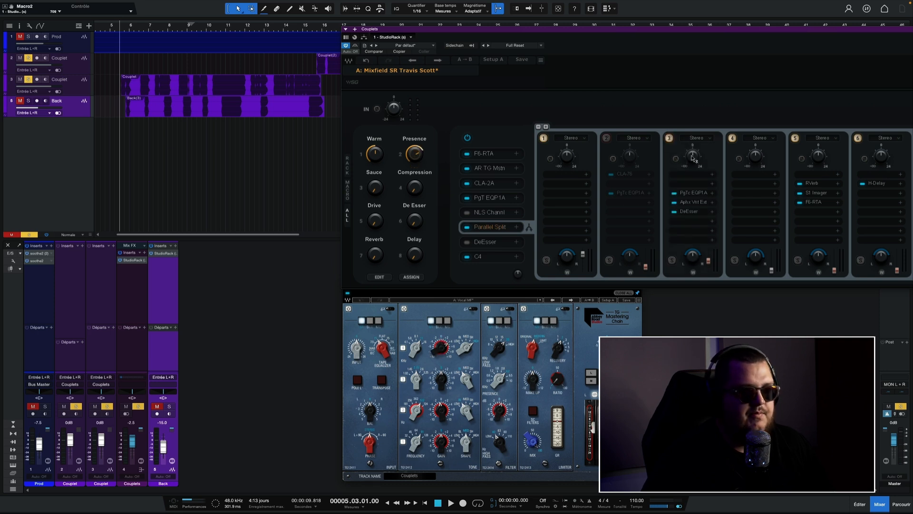
# Inspect the PuigTec EQP1A, Aphex Vintage Exciter and DeEsser plugins in the third parallel chain, closing each one.
pyautogui.click(693, 194)
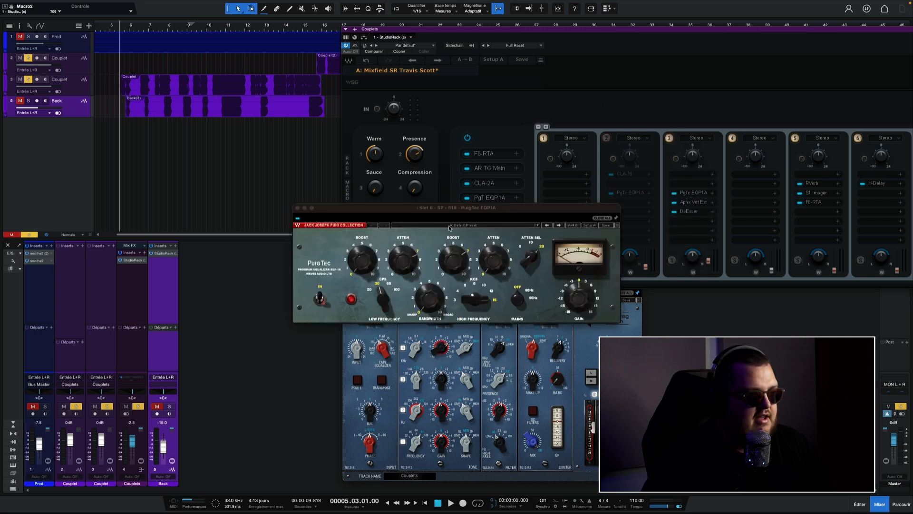
pyautogui.click(690, 202)
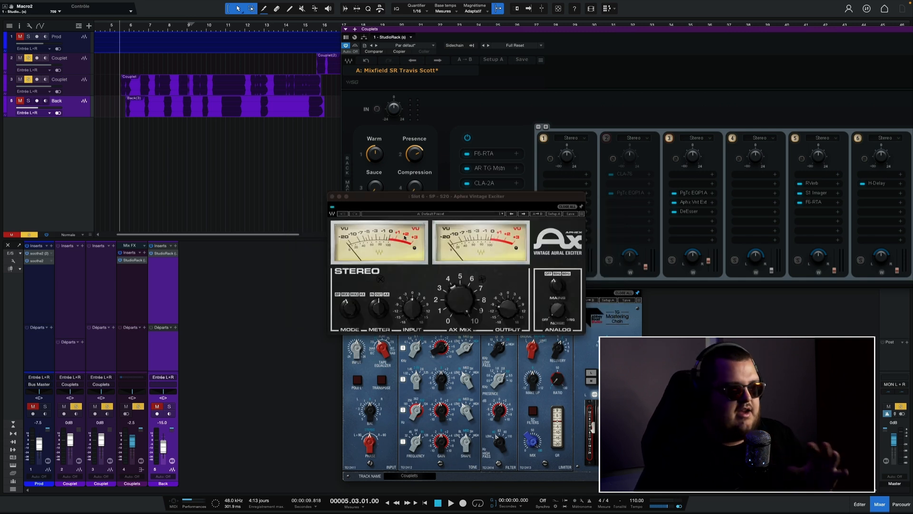
pyautogui.click(333, 196)
pyautogui.click(695, 211)
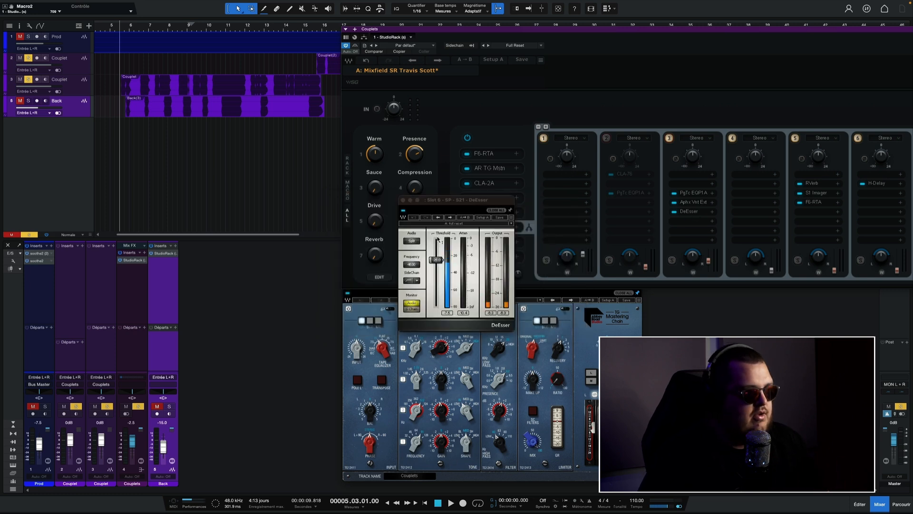
pyautogui.click(404, 201)
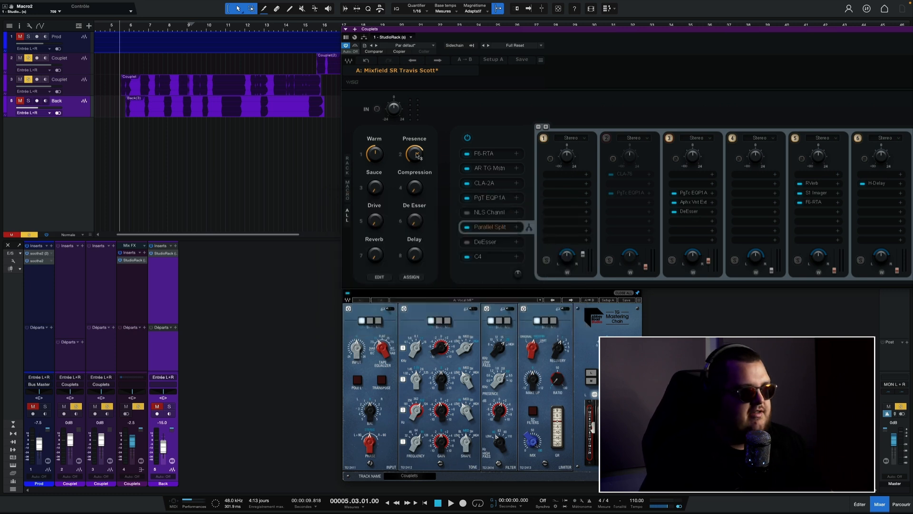
# Reset the Presence macro and raise it again while auditioning the vocals, enabling the third parallel chain.
pyautogui.write('0')
pyautogui.press('Return')
pyautogui.moveTo(415, 156)
pyautogui.mouseDown()
pyautogui.moveTo(416, 111)
pyautogui.moveTo(415, 145)
pyautogui.mouseUp()
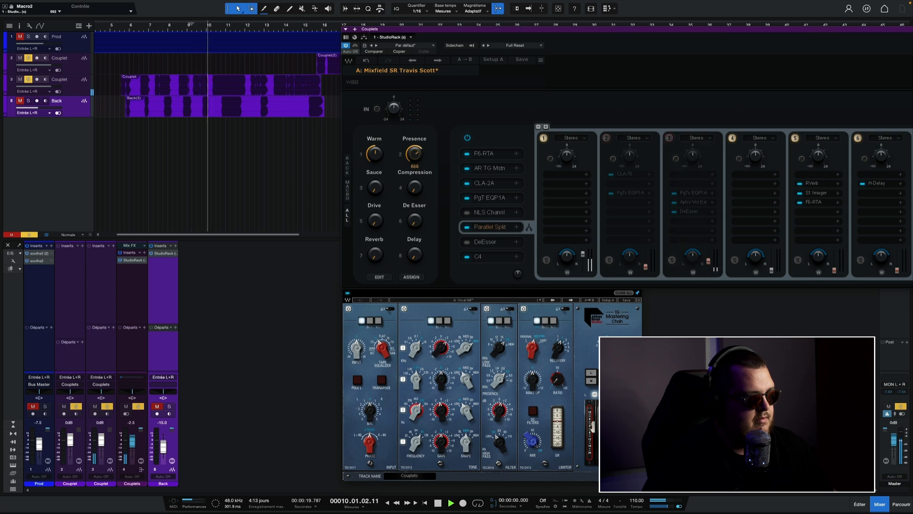
pyautogui.press('space')
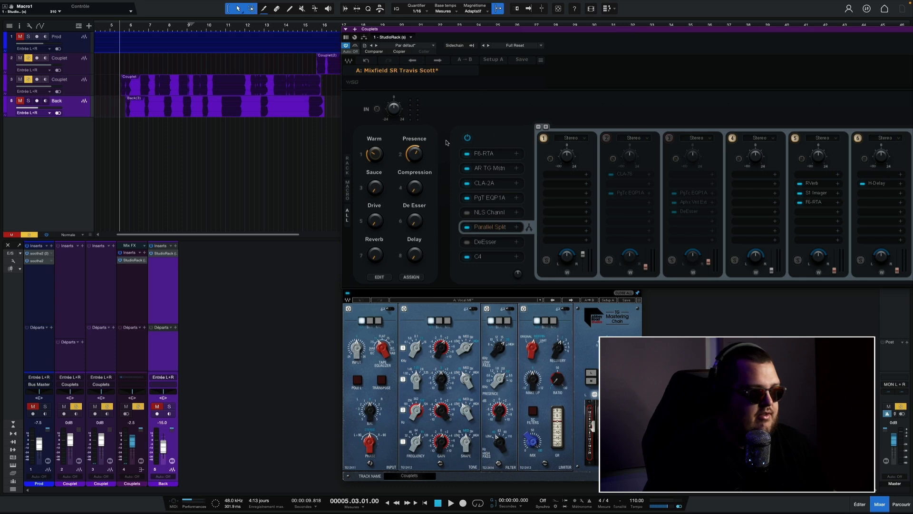
pyautogui.moveTo(414, 154); pyautogui.dragTo(415, 154)
pyautogui.press('space')
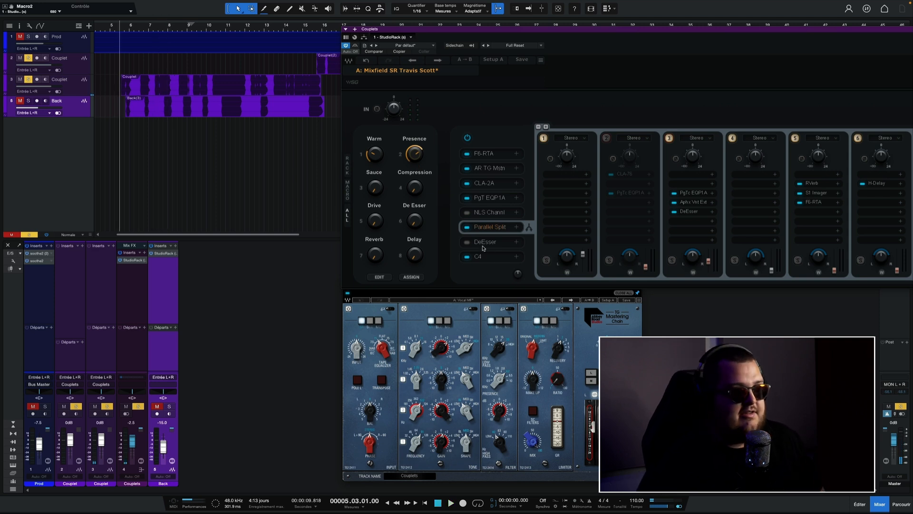
# Open the rack's DeEsser and raise the De Esser macro to about 565 while auditioning the vocals.
pyautogui.click(484, 243)
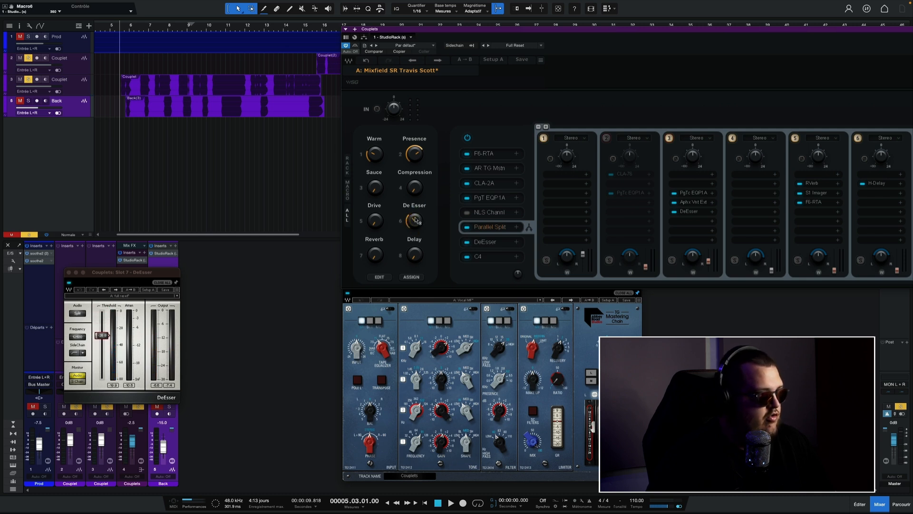
pyautogui.press('space')
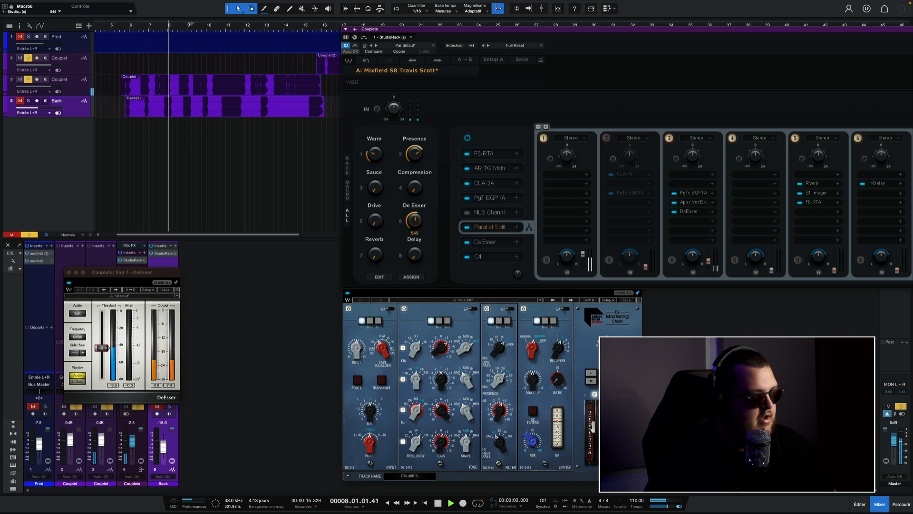
pyautogui.press('space')
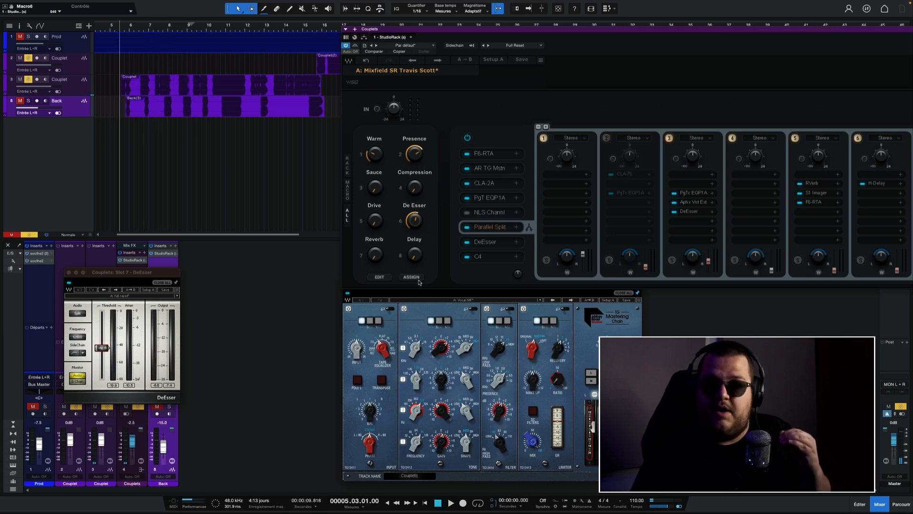
pyautogui.press('space')
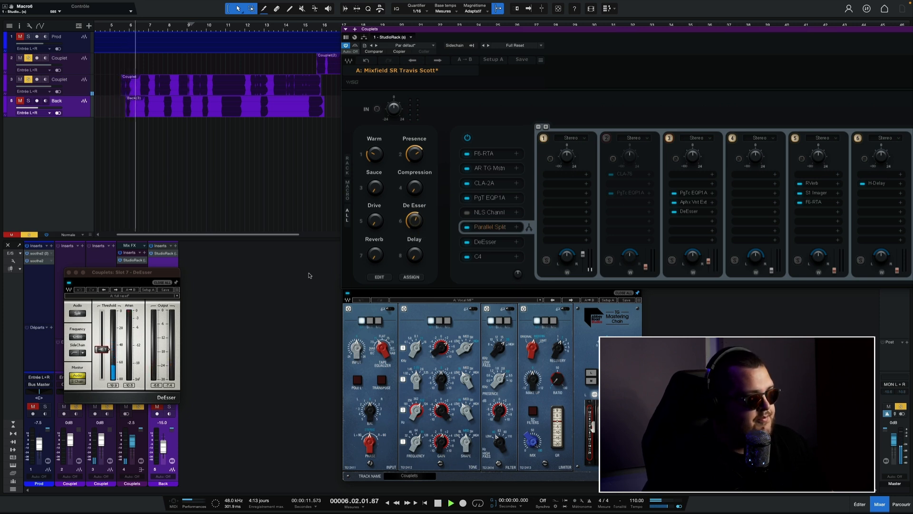
pyautogui.press('space')
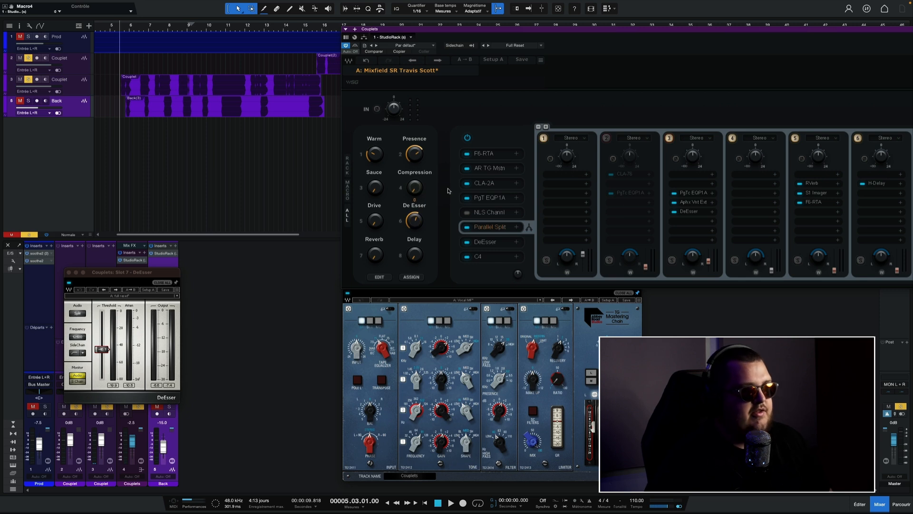
# Open the CLA-2A and raise the Compression macro to 1000, checking its effect on the TG Mastering limiter's ratio.
pyautogui.click(471, 189)
pyautogui.moveTo(210, 314); pyautogui.dragTo(216, 300)
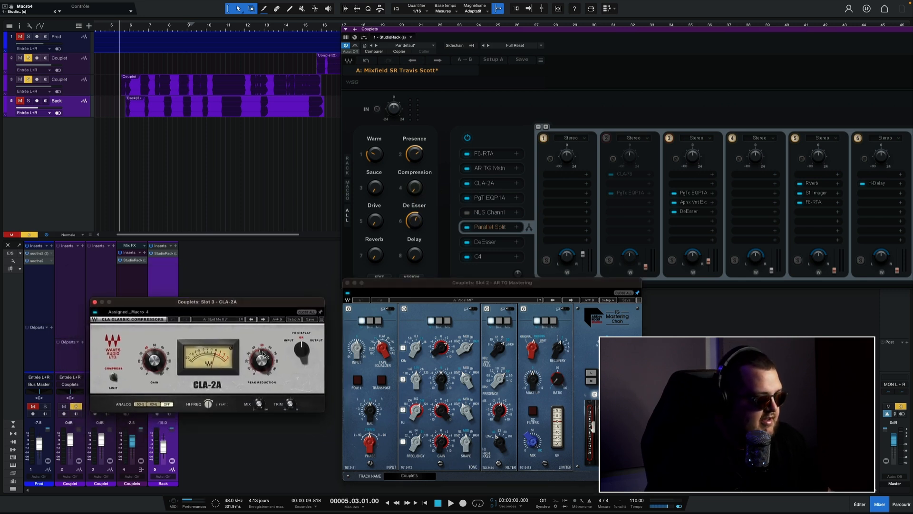
pyautogui.click(414, 188)
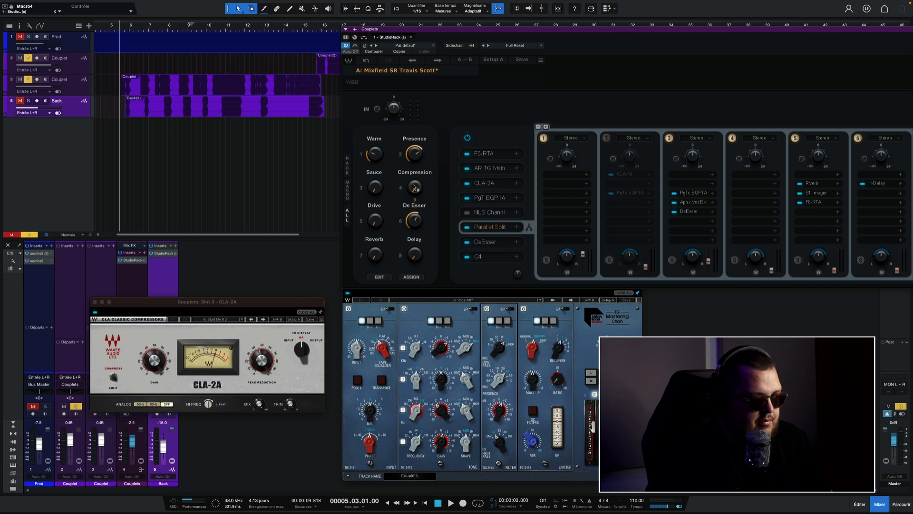
pyautogui.click(560, 381)
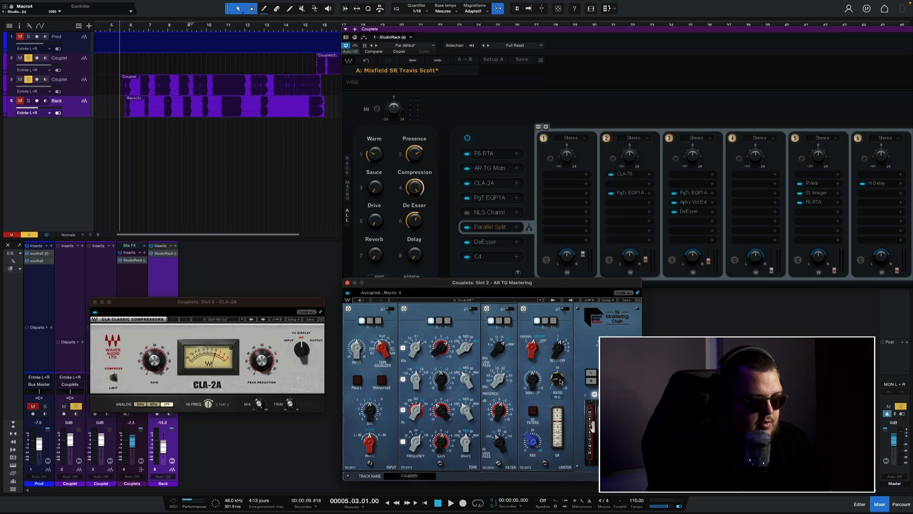
pyautogui.moveTo(415, 188); pyautogui.dragTo(415, 204)
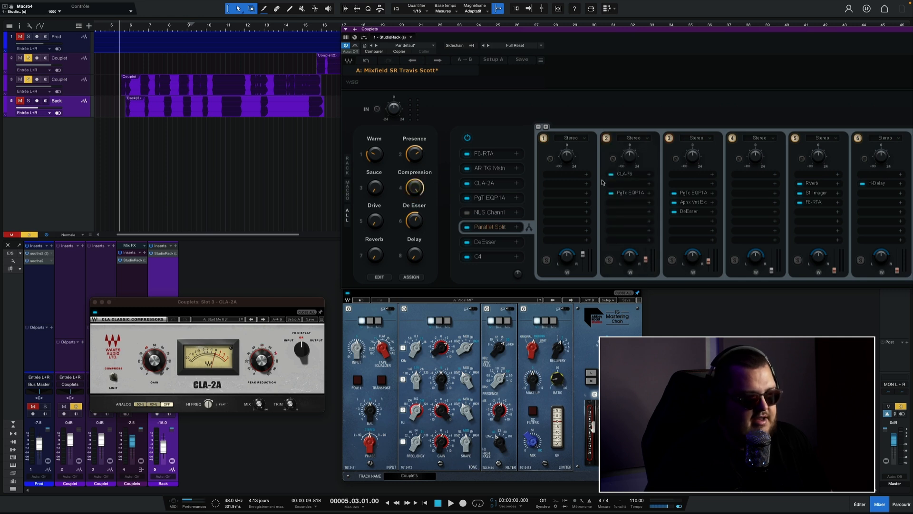
# Inspect the PuigTec EQP1A in the second parallel chain, close it, and bring up the rack's CLA-2A.
pyautogui.click(631, 193)
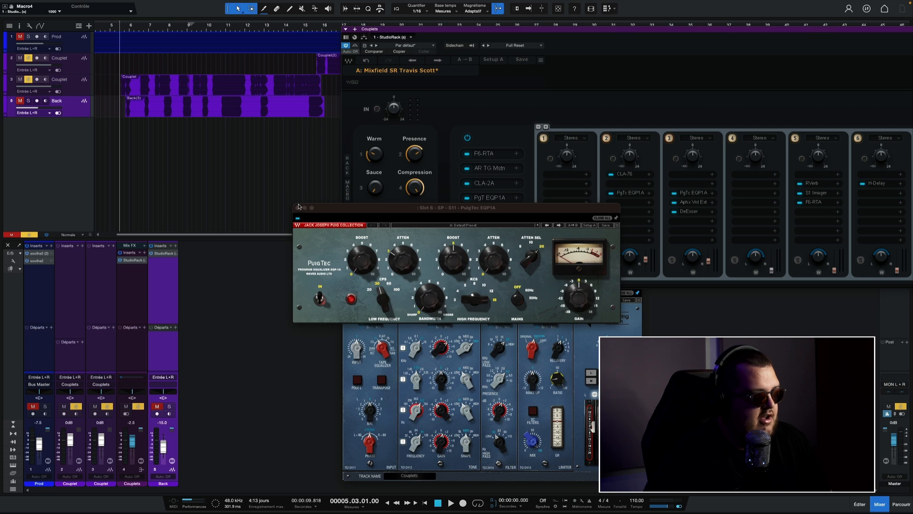
pyautogui.click(299, 207)
pyautogui.click(484, 182)
# Lower the Compression macro fully and raise it again to 1000 while auditioning the vocals.
pyautogui.moveTo(415, 188); pyautogui.dragTo(415, 224)
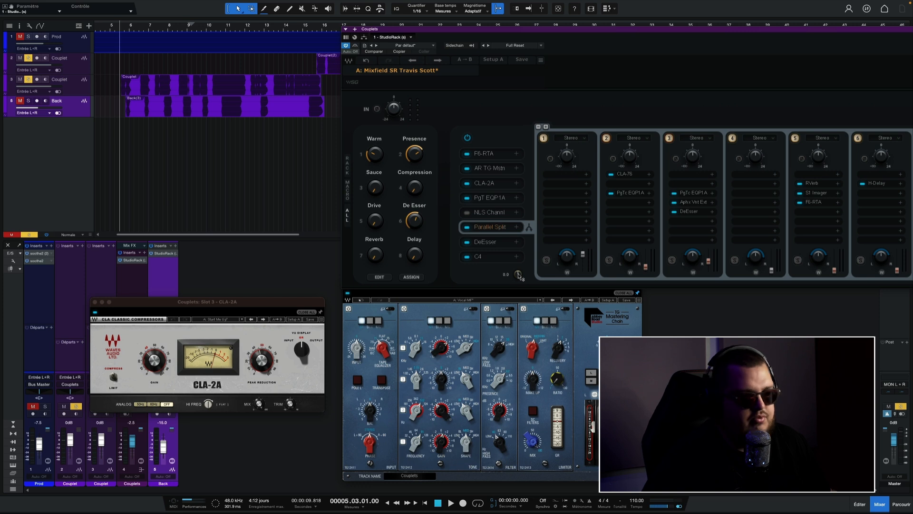
pyautogui.moveTo(417, 190); pyautogui.dragTo(416, 142)
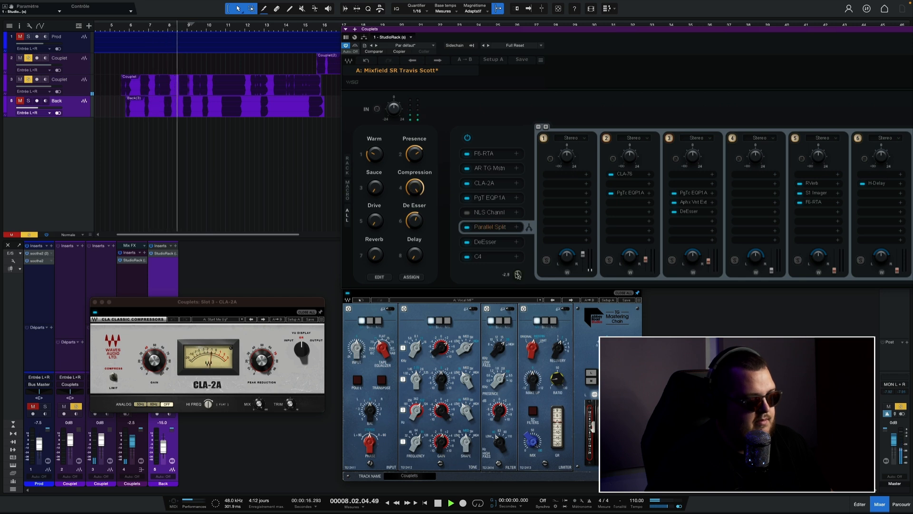
pyautogui.moveTo(415, 189)
pyautogui.press('space')
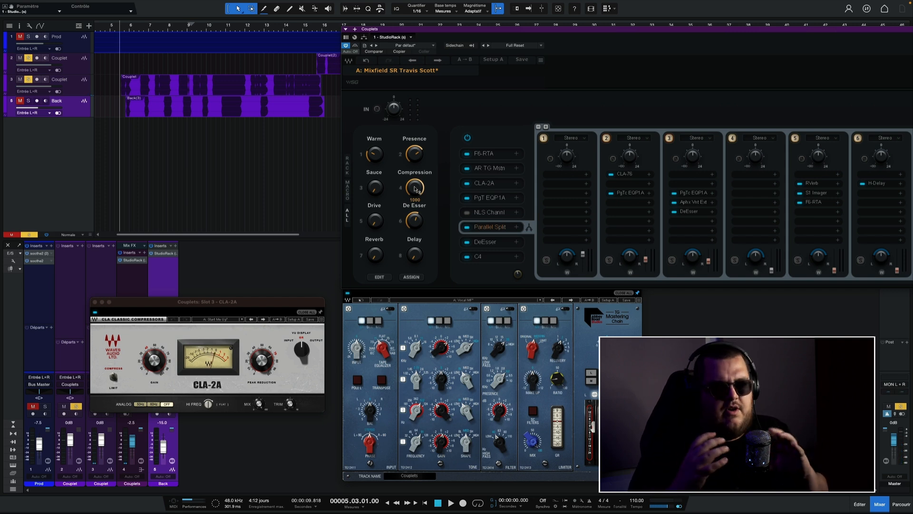
pyautogui.moveTo(416, 189); pyautogui.dragTo(416, 197)
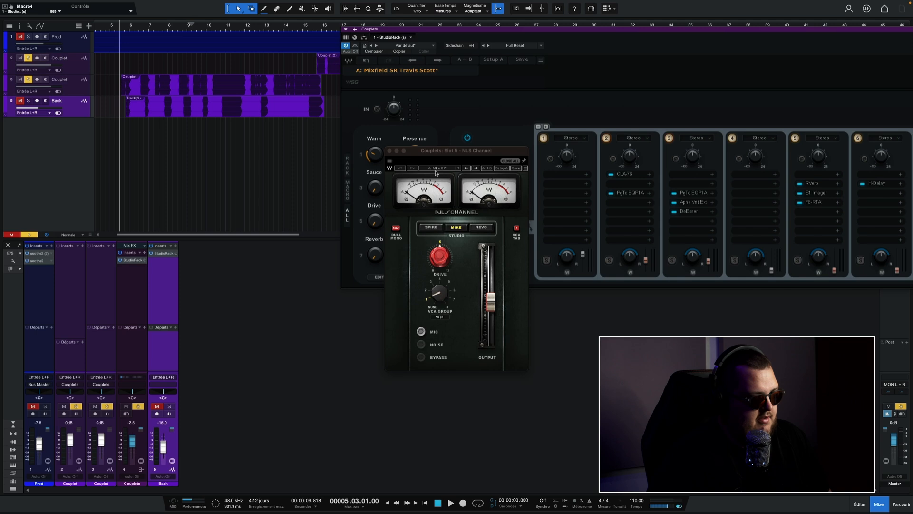
# Move the NLS Channel window clear of the rack and open the slot 4 PuigTec EQP1A beside it to examine its gain.
pyautogui.moveTo(430, 163); pyautogui.dragTo(256, 253)
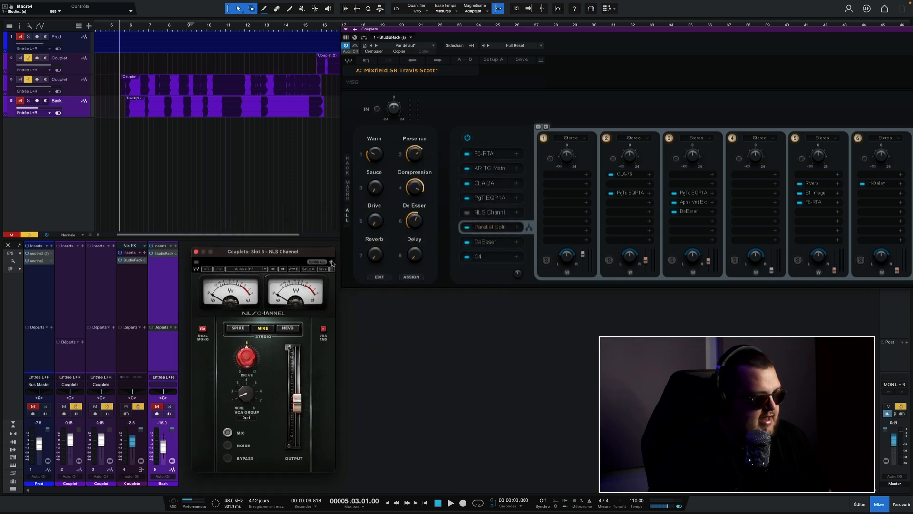
pyautogui.click(490, 197)
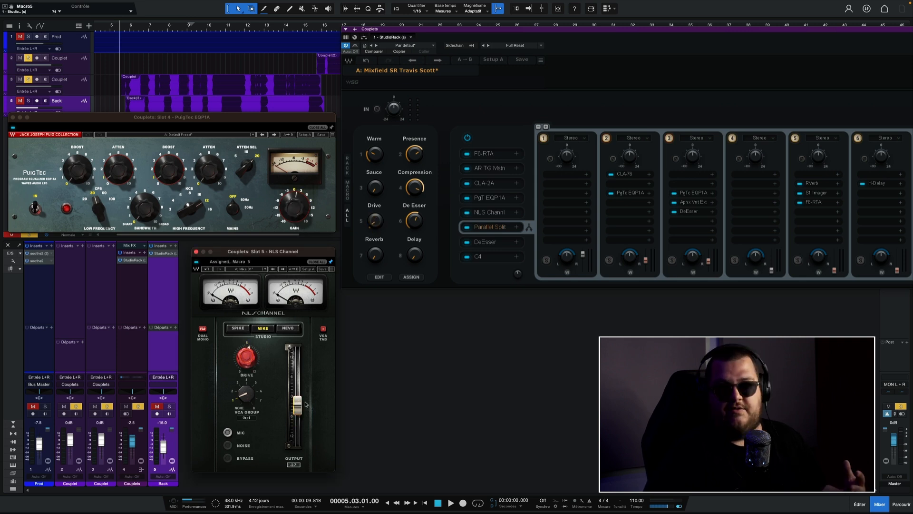
pyautogui.click(300, 210)
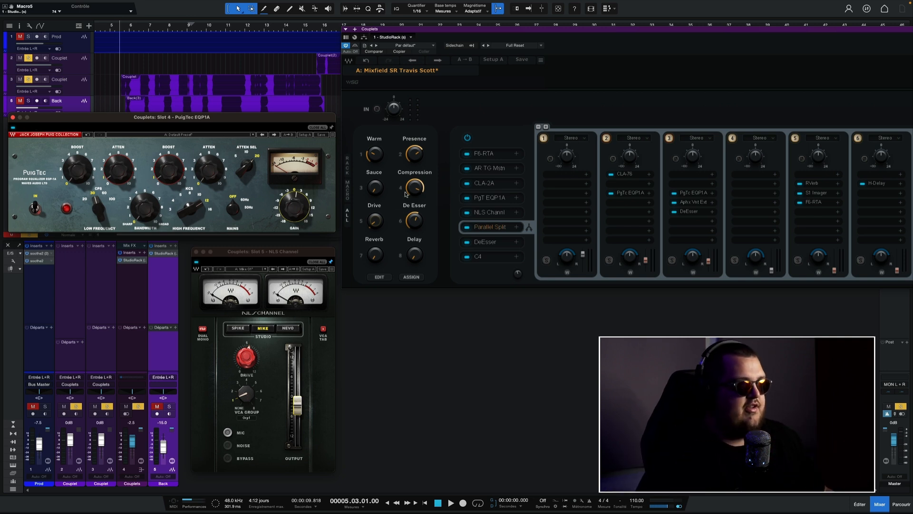
# Raise the Drive macro to 1000 and lower it back to zero during playback, closing the NLS Channel and PuigTec EQP1A.
pyautogui.moveTo(373, 221); pyautogui.dragTo(375, 145)
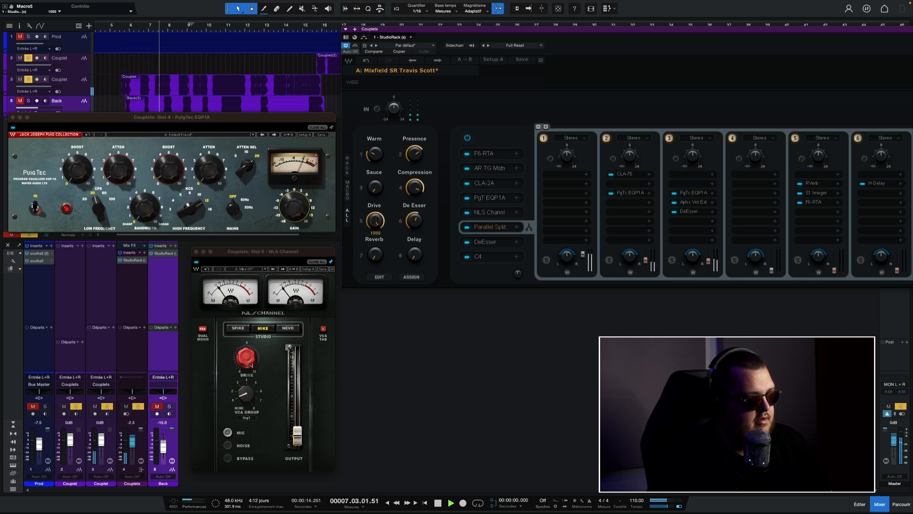
pyautogui.moveTo(375, 222); pyautogui.dragTo(374, 301)
pyautogui.press('space')
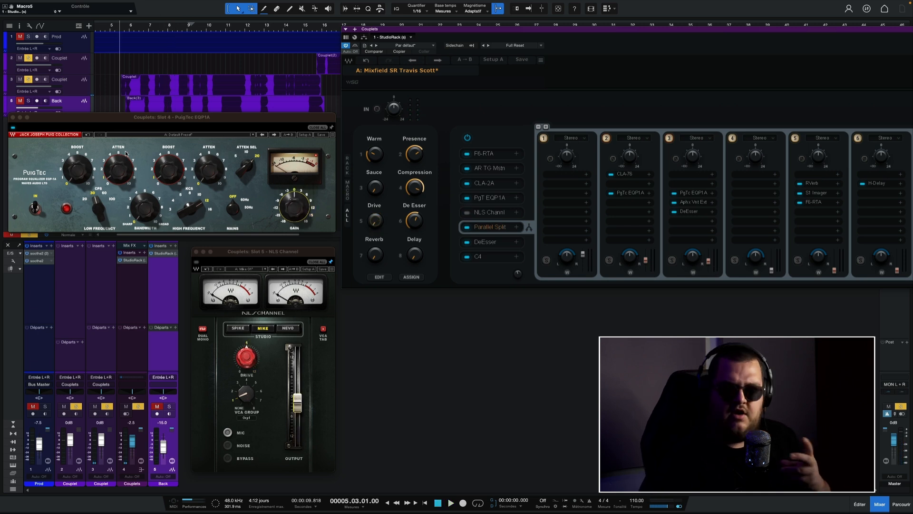
pyautogui.click(196, 252)
pyautogui.click(13, 117)
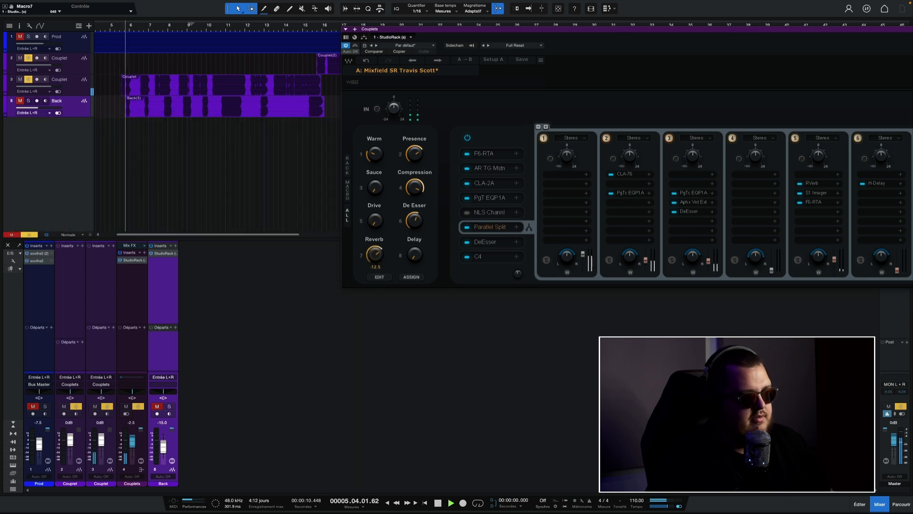
# Inspect the RVerb, S1 Imager and F6-RTA in the fifth parallel chain, close them, and audition the Reverb macro.
pyautogui.click(812, 184)
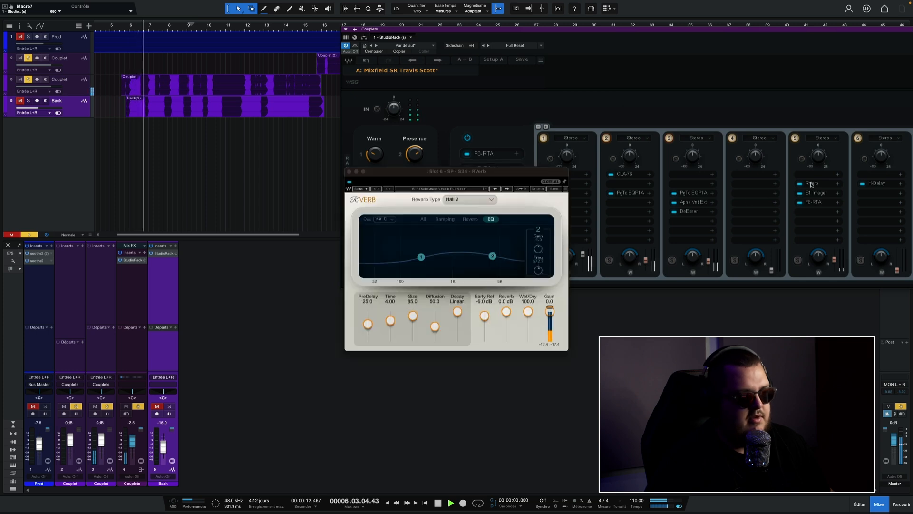
pyautogui.press('space')
pyautogui.moveTo(423, 175); pyautogui.dragTo(211, 241)
pyautogui.click(241, 252)
pyautogui.click(817, 193)
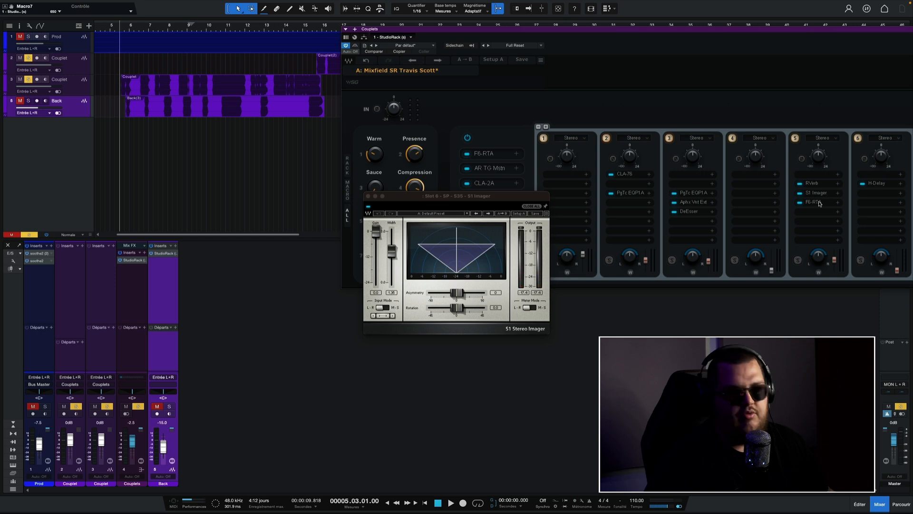
pyautogui.click(814, 202)
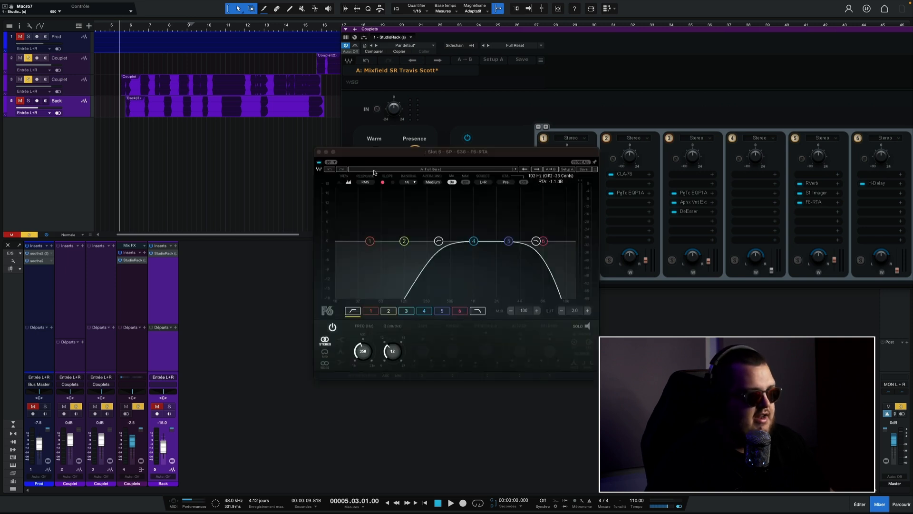
pyautogui.click(319, 152)
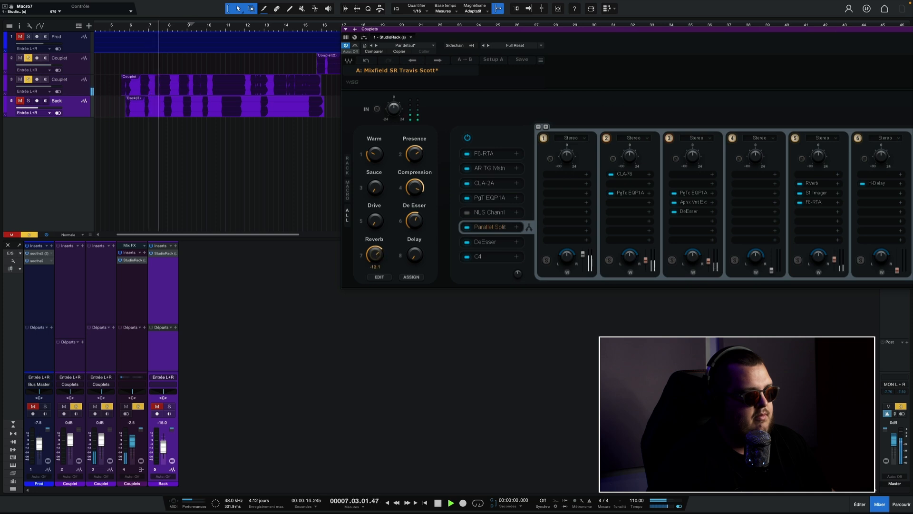
pyautogui.press('space')
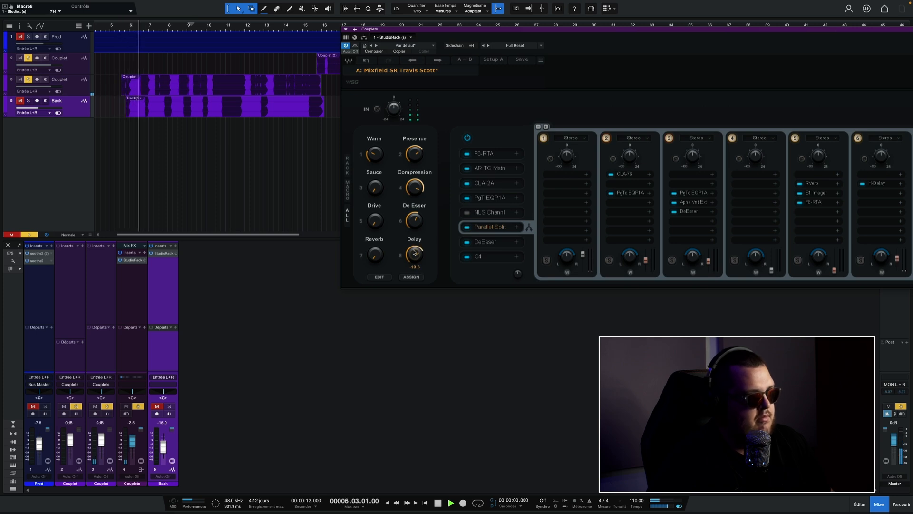
# Open the sixth parallel chain's H-Delay, adjust its feedback, filter and delay time to 1/4 while auditioning, and close it.
pyautogui.click(878, 185)
pyautogui.moveTo(321, 328); pyautogui.dragTo(320, 333)
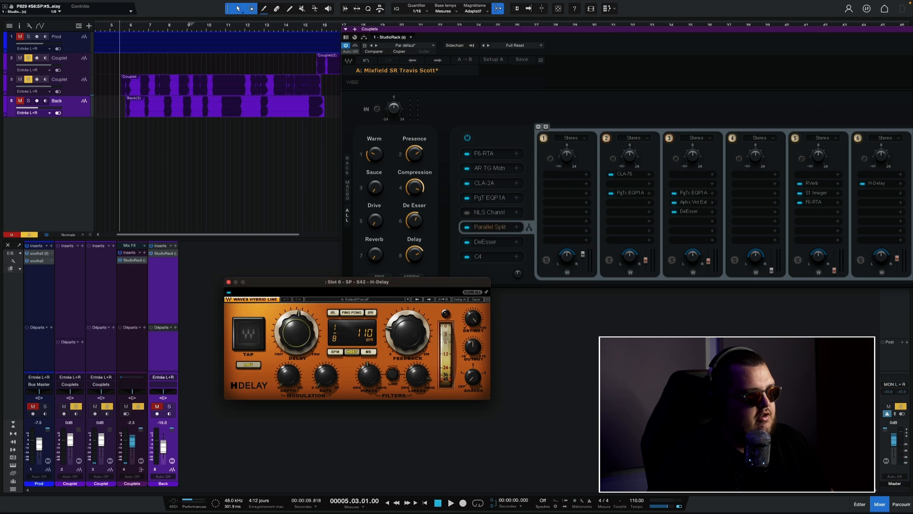
pyautogui.click(415, 256)
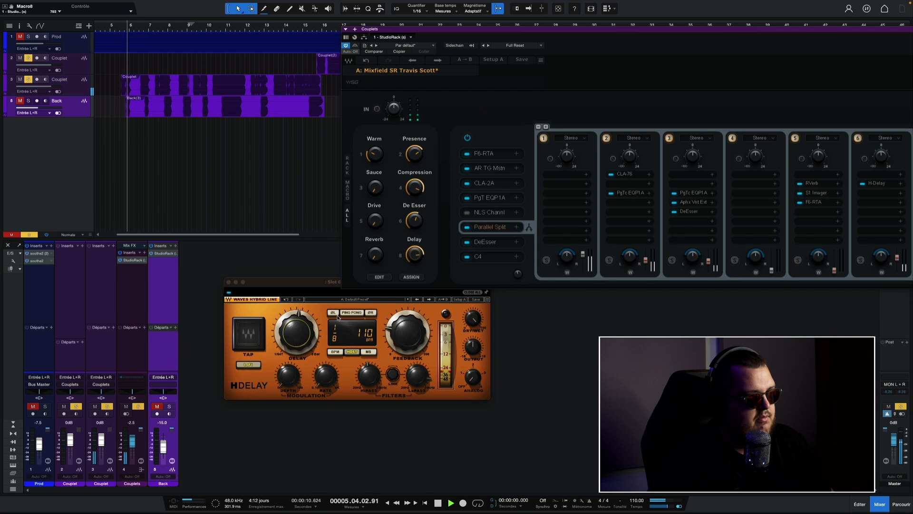
pyautogui.moveTo(413, 338); pyautogui.dragTo(412, 332)
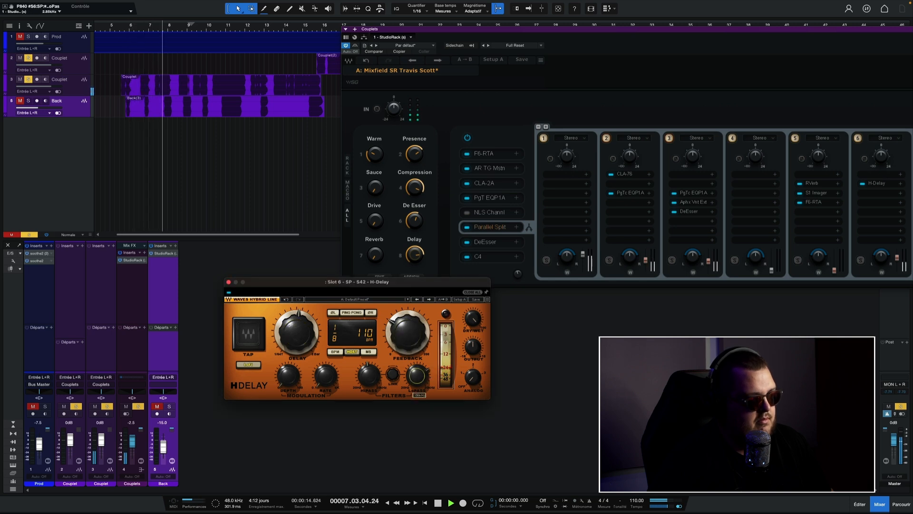
pyautogui.moveTo(422, 374); pyautogui.dragTo(419, 388)
pyautogui.press('space')
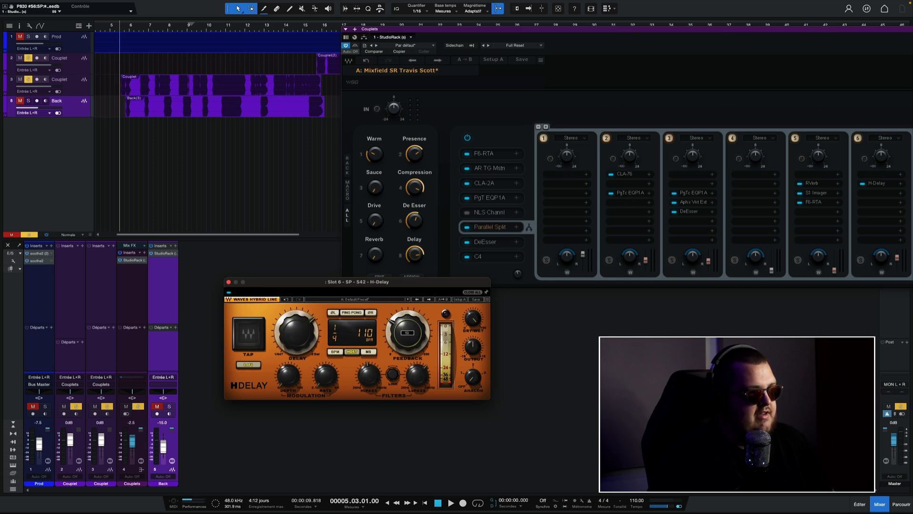
pyautogui.click(229, 282)
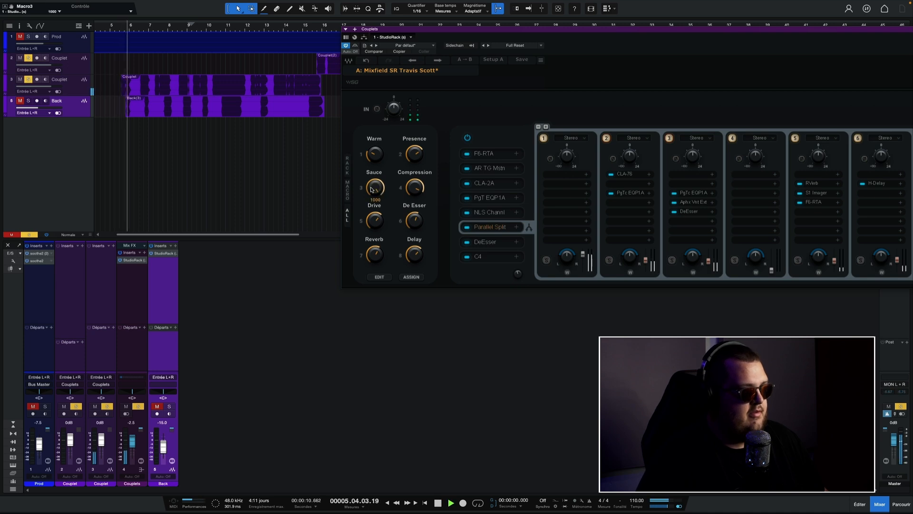
# Lower the Sauce macro to about 758 while auditioning the vocals, and set the Warm macro to 500.
pyautogui.moveTo(376, 186); pyautogui.dragTo(377, 198)
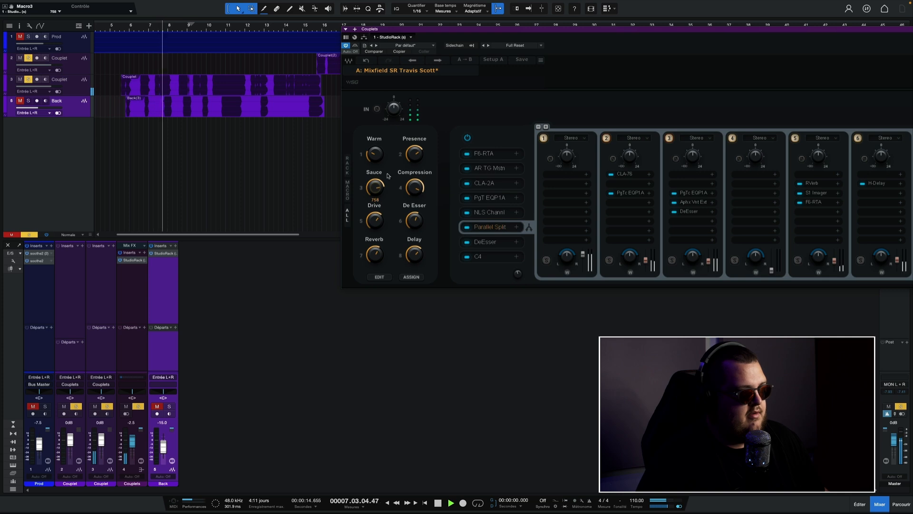
pyautogui.press('space')
pyautogui.write('500')
pyautogui.press('Return')
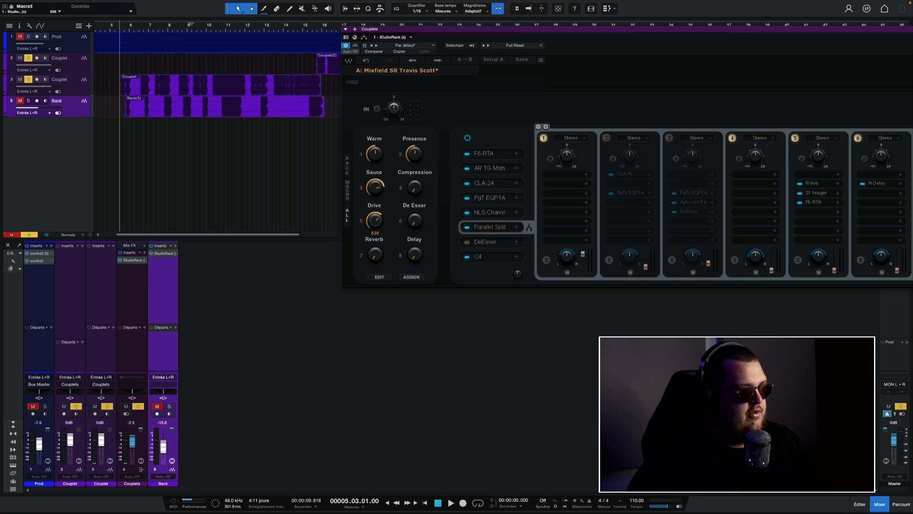
# Sweep the Sauce macro between its minimum and maximum while auditioning the vocals, settling slightly above the midpoint.
pyautogui.moveTo(379, 167); pyautogui.dragTo(380, 158)
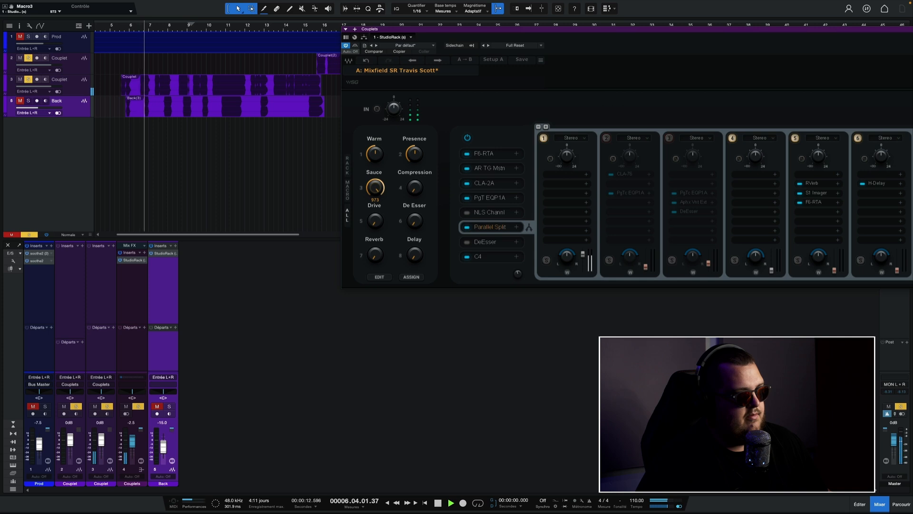
pyautogui.moveTo(375, 188); pyautogui.dragTo(375, 257)
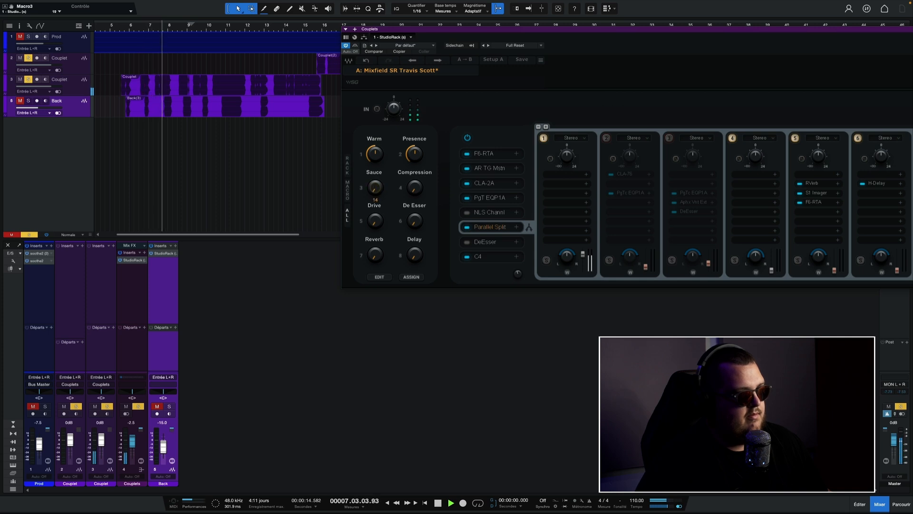
pyautogui.moveTo(375, 188); pyautogui.dragTo(376, 117)
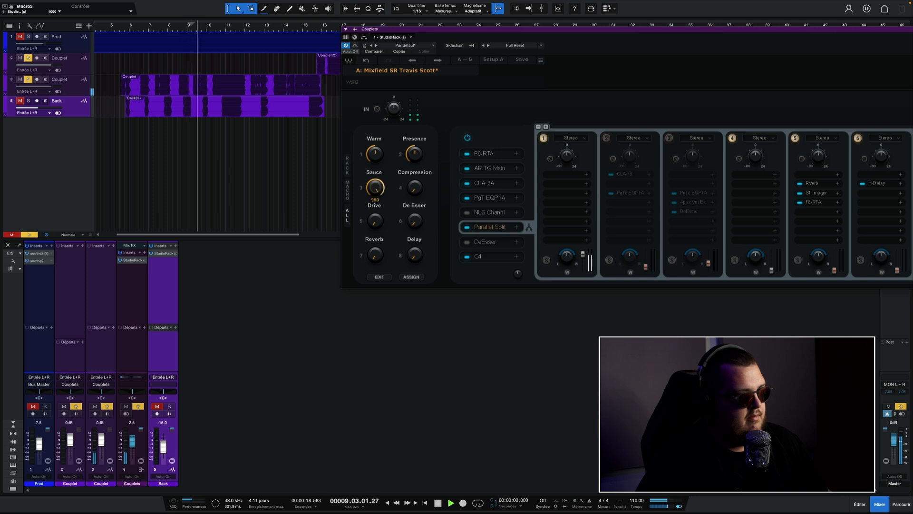
pyautogui.moveTo(376, 188); pyautogui.dragTo(375, 219)
pyautogui.press('space')
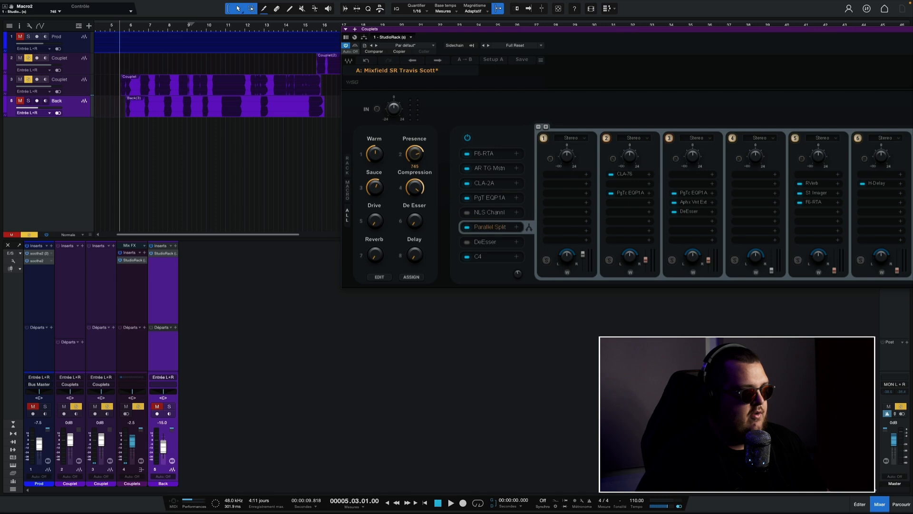
# Raise the De Esser macro to about 543 and Drive to 346, adjust Reverb, Delay and Sauce during playback, and unmute the Prod track.
pyautogui.moveTo(414, 221); pyautogui.dragTo(415, 193)
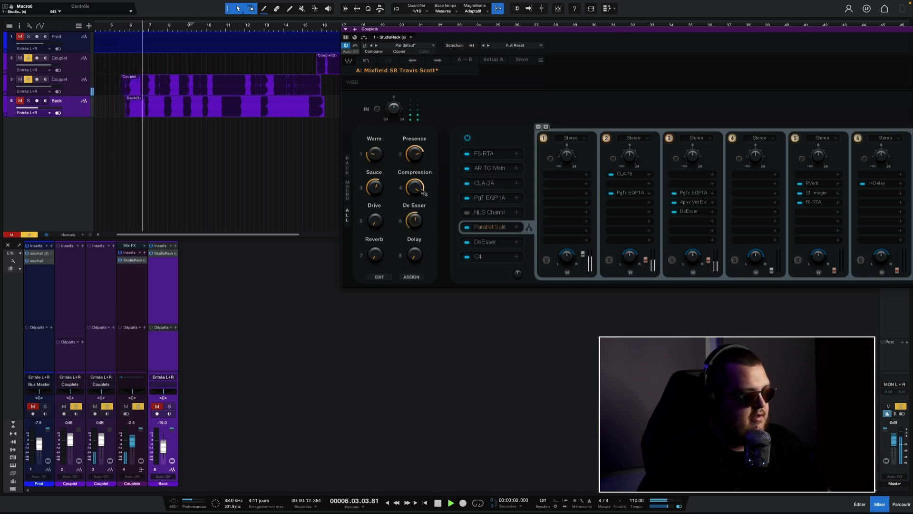
pyautogui.moveTo(375, 255); pyautogui.dragTo(376, 221)
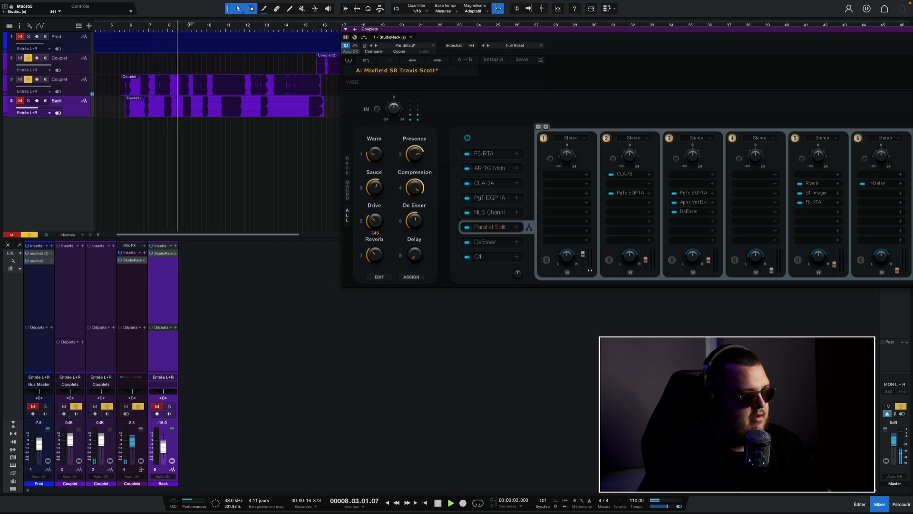
pyautogui.moveTo(415, 255); pyautogui.dragTo(415, 244)
pyautogui.moveTo(375, 188); pyautogui.dragTo(375, 185)
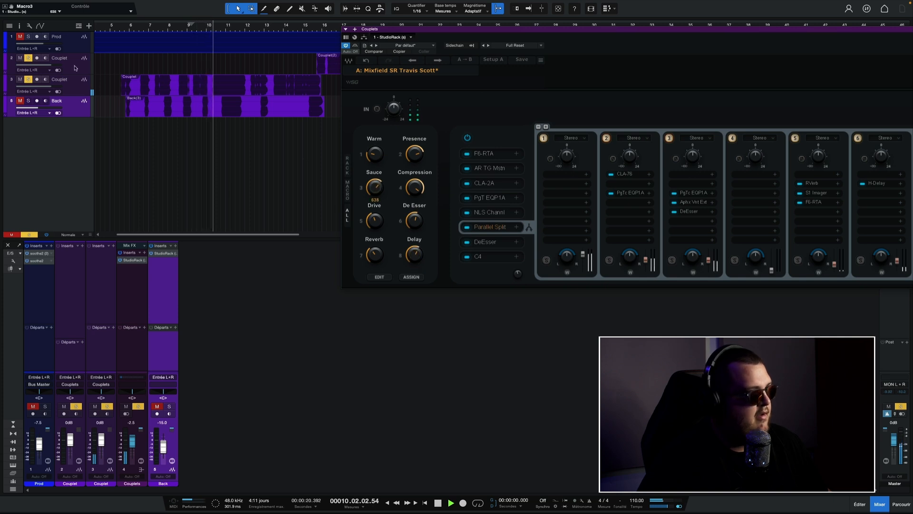
pyautogui.click(20, 37)
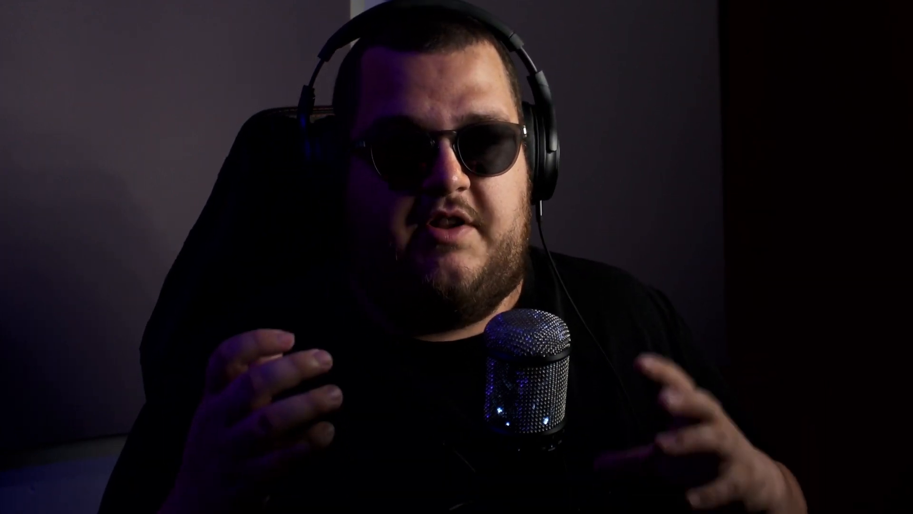
# Raise the Back track's fader to -7.5 dB, stop playback, and place the playhead just before the Back clip.
pyautogui.moveTo(160, 446); pyautogui.dragTo(161, 444)
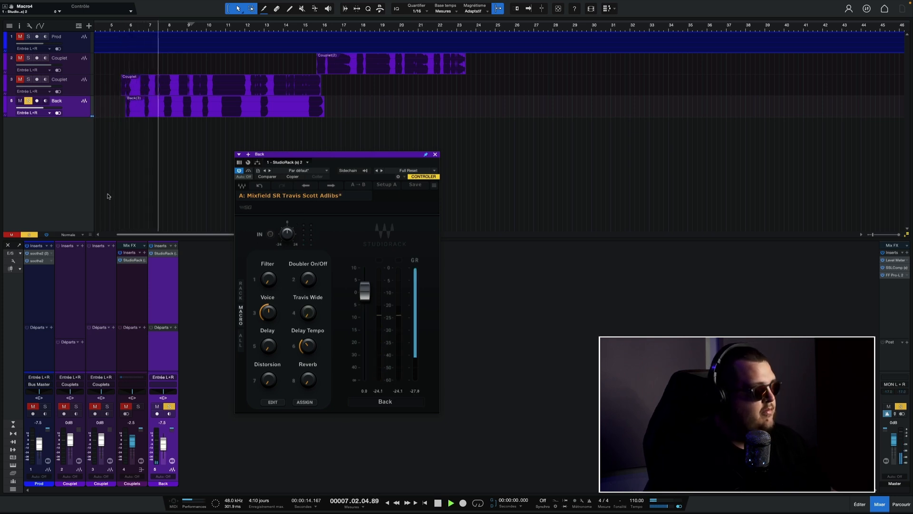
pyautogui.press('space')
pyautogui.click(124, 29)
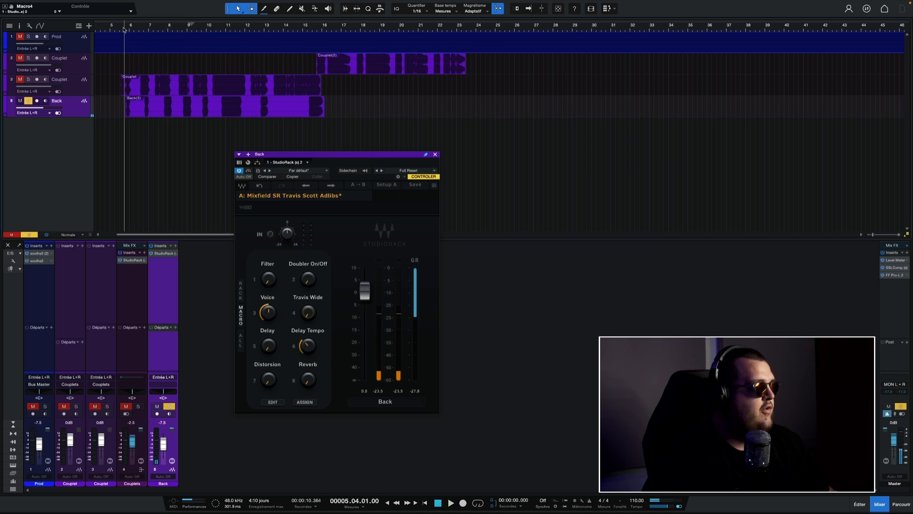
pyautogui.scroll(8, 124, 27)
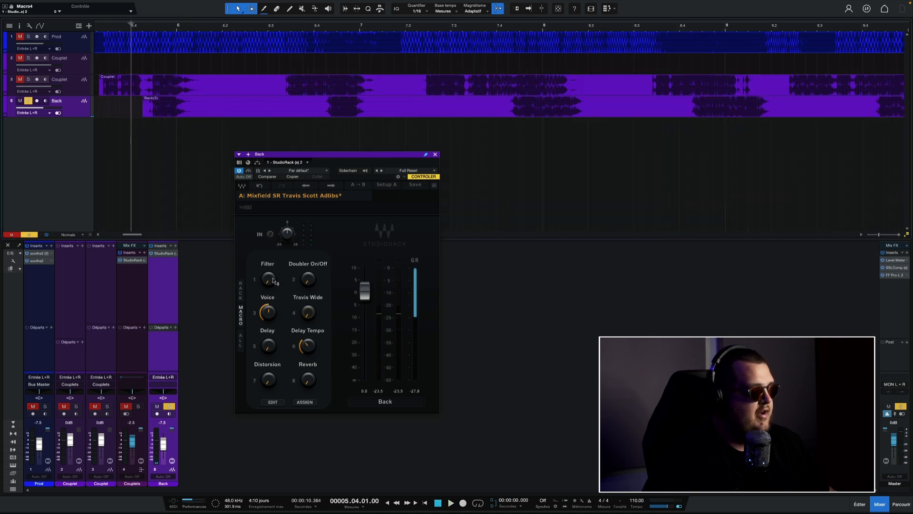
# Set the Filter macro to about 629, audition it, and expand the rack view to show the complete plugin chain beside the macros.
pyautogui.moveTo(277, 279); pyautogui.dragTo(278, 290)
pyautogui.press('space')
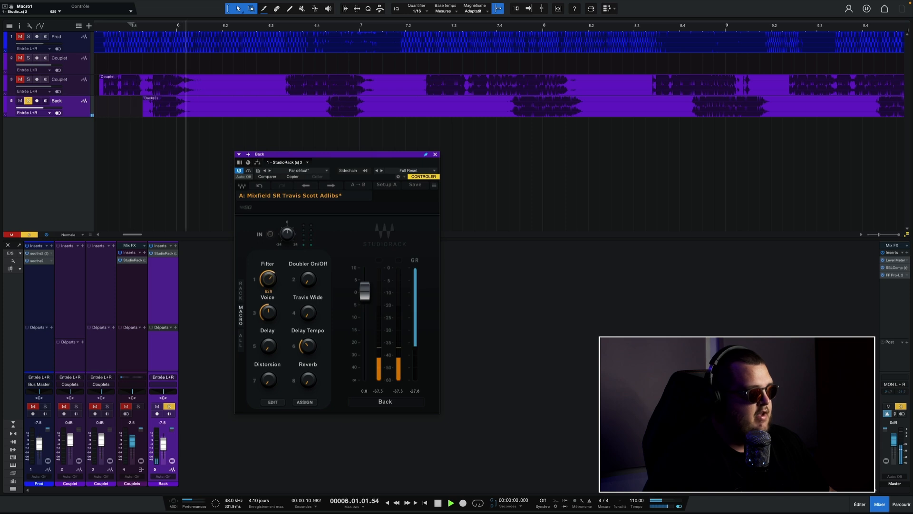
pyautogui.click(244, 344)
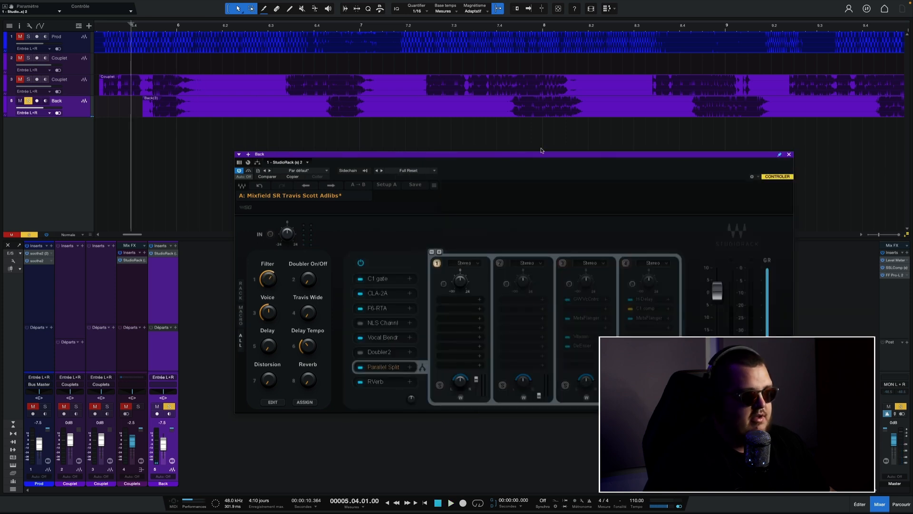
pyautogui.moveTo(745, 155); pyautogui.dragTo(811, 114)
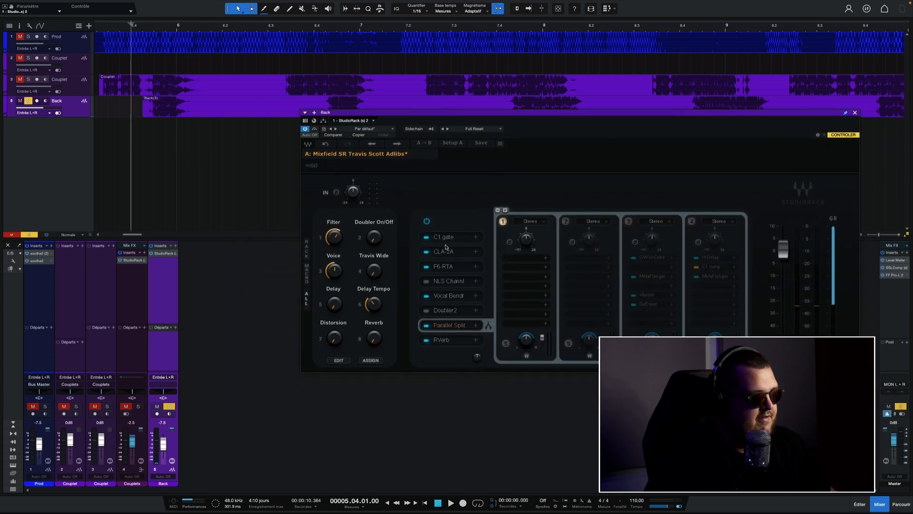
# Inspect the F6-RTA equalizer in slot 3 while nudging the Filter macro during playback, and close the equalizer window.
pyautogui.click(447, 265)
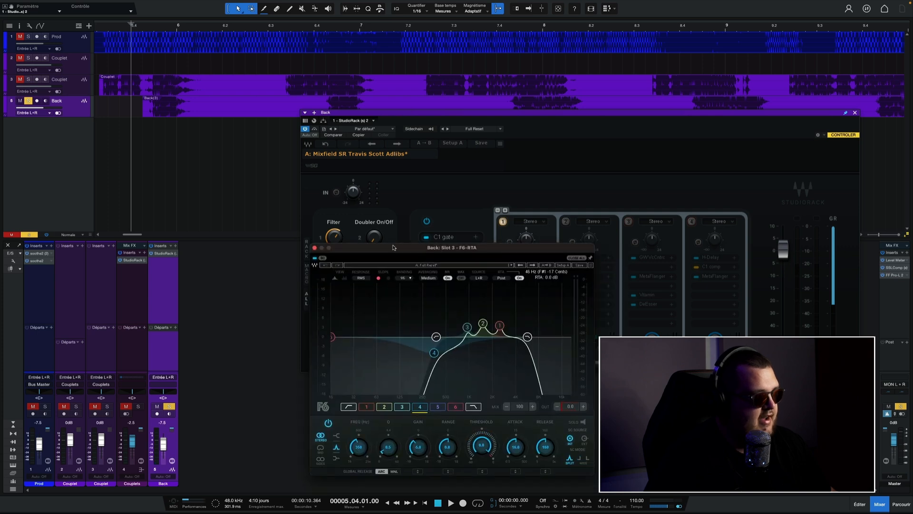
pyautogui.moveTo(452, 259); pyautogui.dragTo(149, 232)
pyautogui.moveTo(334, 236)
pyautogui.mouseDown()
pyautogui.moveTo(335, 275)
pyautogui.moveTo(335, 209)
pyautogui.moveTo(334, 275)
pyautogui.moveTo(334, 209)
pyautogui.moveTo(335, 234)
pyautogui.mouseUp()
pyautogui.press('space')
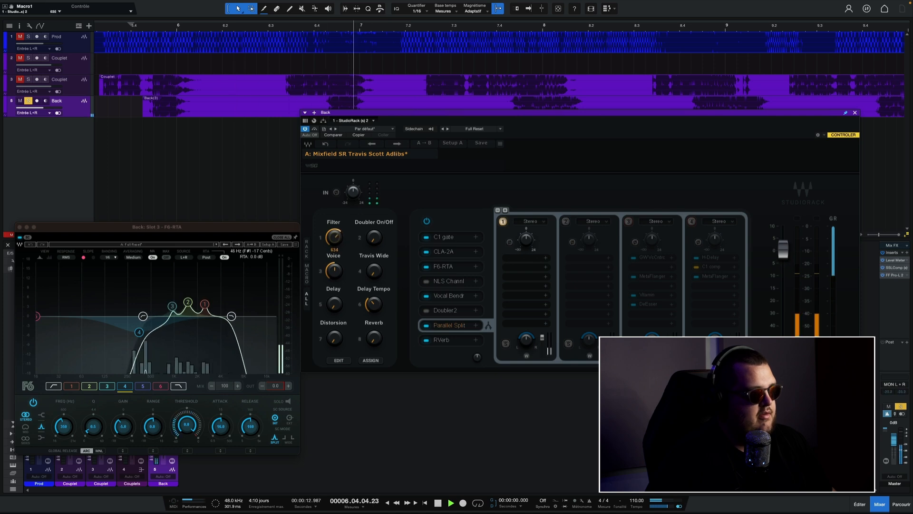
pyautogui.click(19, 227)
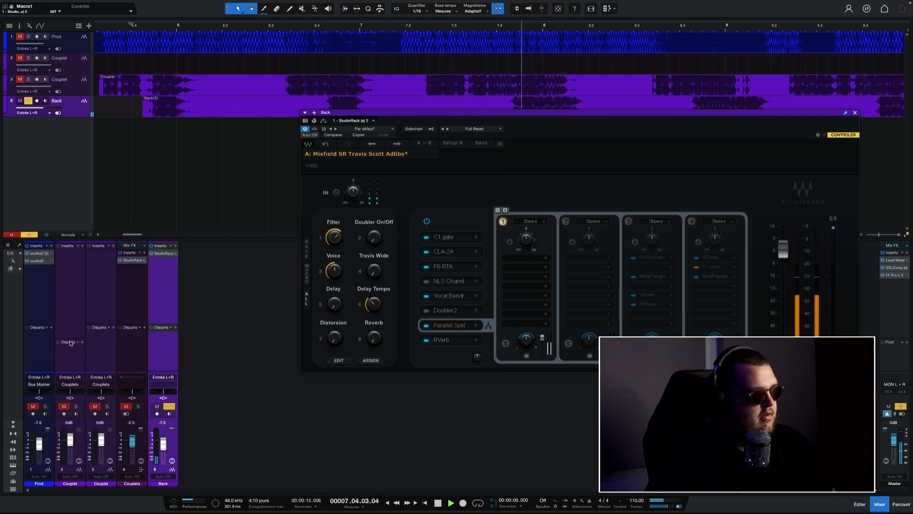
# Raise the Back track's fader to -2.5 dB and switch the Doubler On/Off macro on while auditioning the adlibs.
pyautogui.moveTo(163, 444); pyautogui.dragTo(163, 443)
pyautogui.press('space')
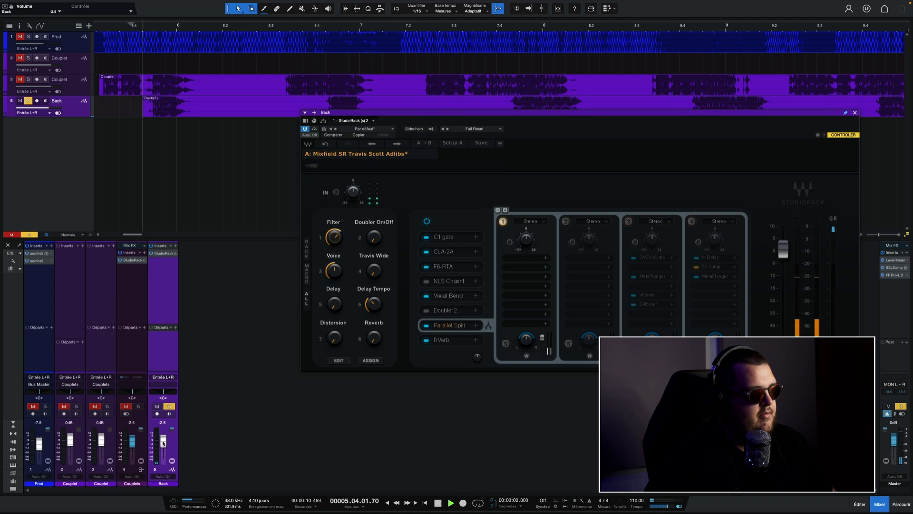
pyautogui.press('space')
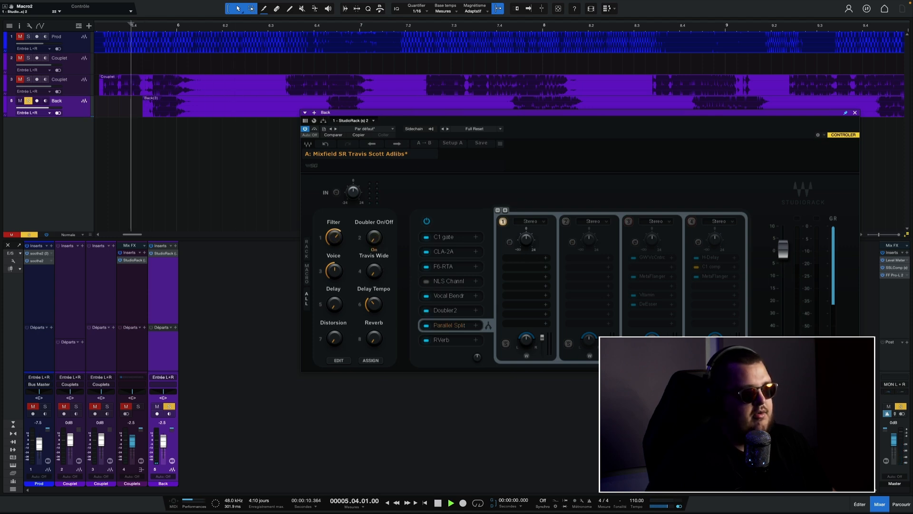
pyautogui.press('space')
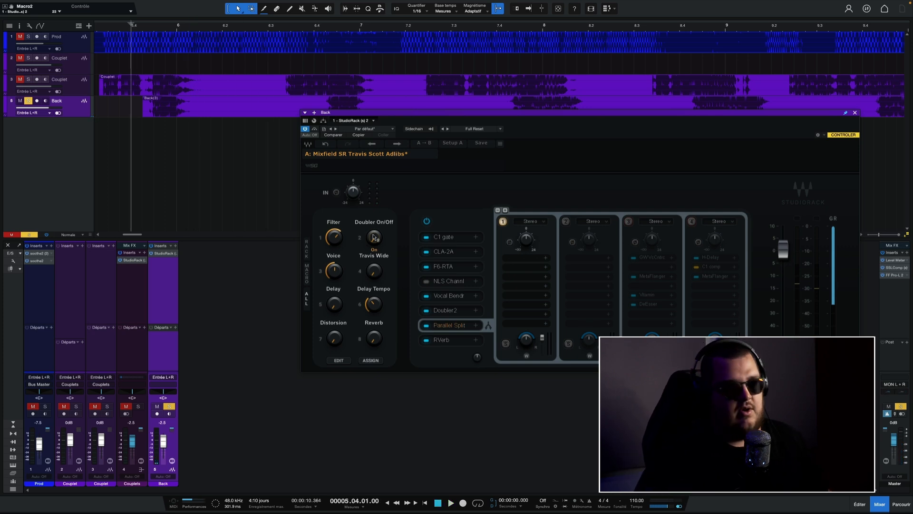
# Sweep the Voice macro down and up to 5 semitones while auditioning the adlibs, and return it to about the midpoint.
pyautogui.press('space')
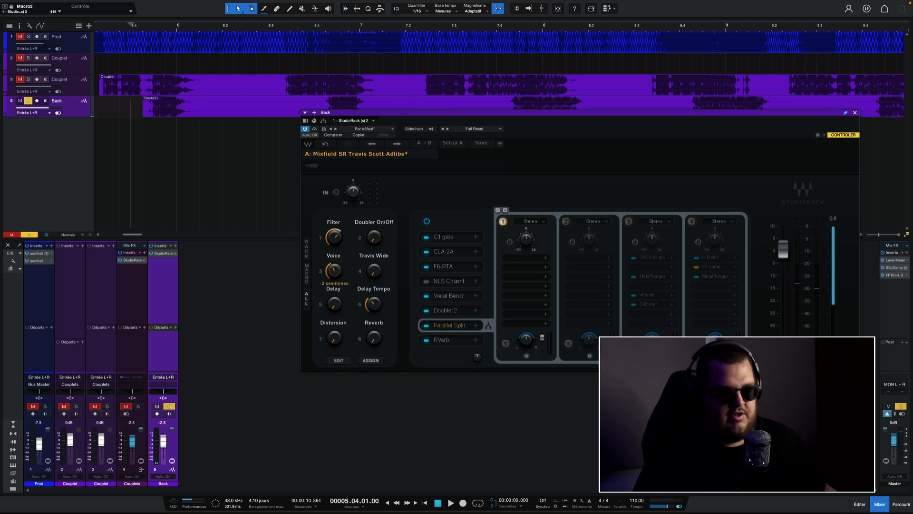
pyautogui.press('space')
pyautogui.moveTo(335, 271); pyautogui.dragTo(334, 291)
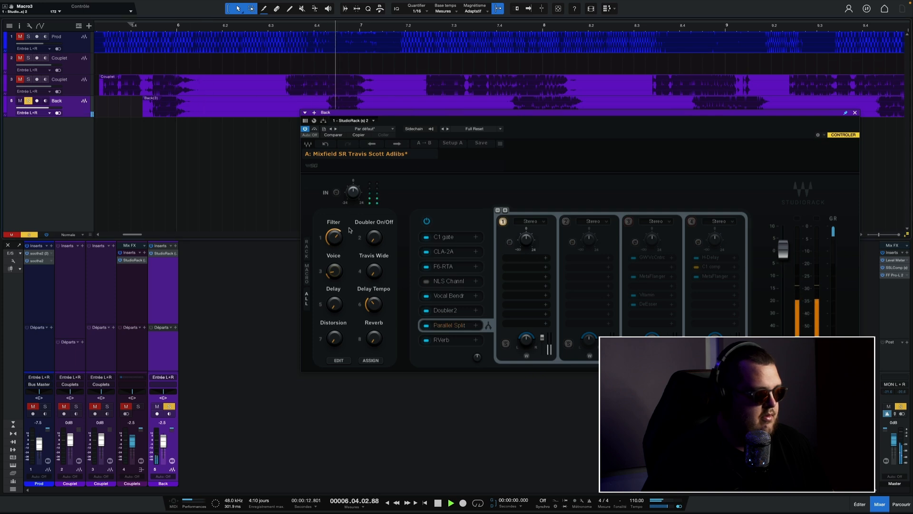
pyautogui.moveTo(335, 275); pyautogui.dragTo(336, 238)
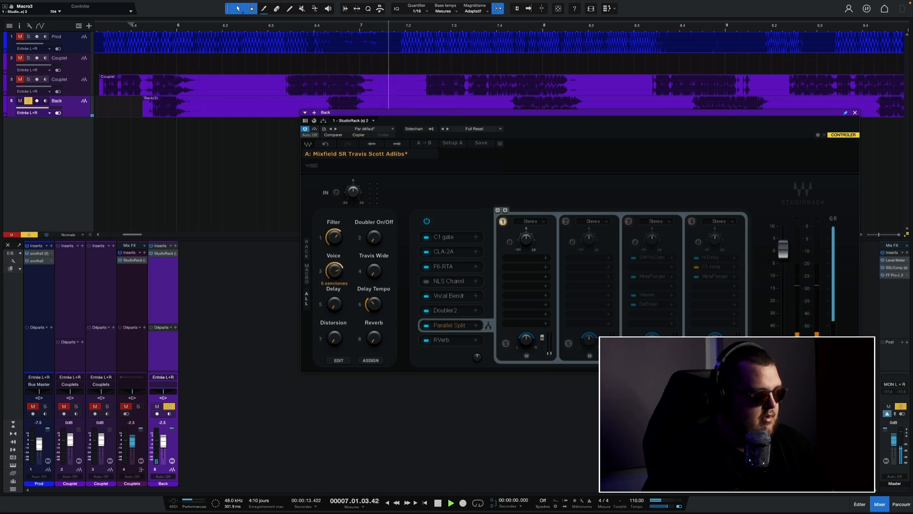
pyautogui.moveTo(334, 272); pyautogui.dragTo(334, 279)
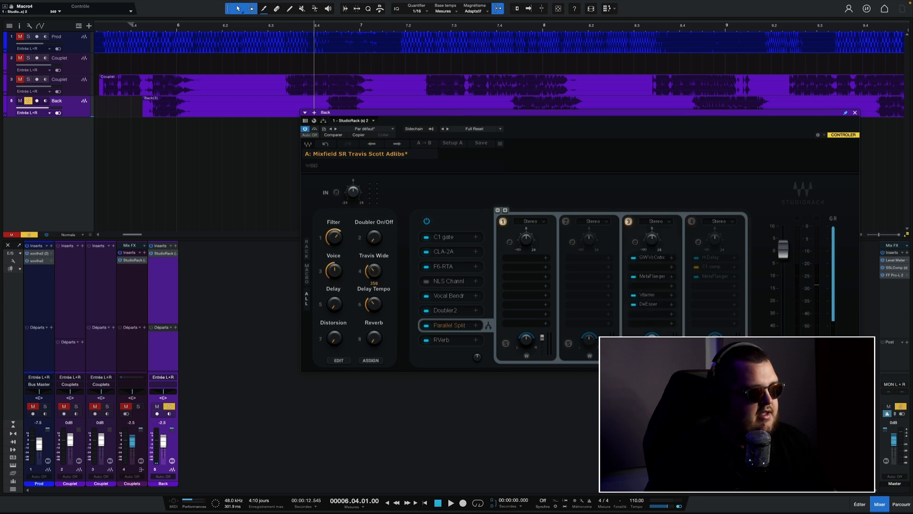
# Lower the Travis Wide macro to 0 and audition the Delay and Delay Tempo macros, setting the tempo to 1/16.
pyautogui.moveTo(374, 271); pyautogui.dragTo(374, 274)
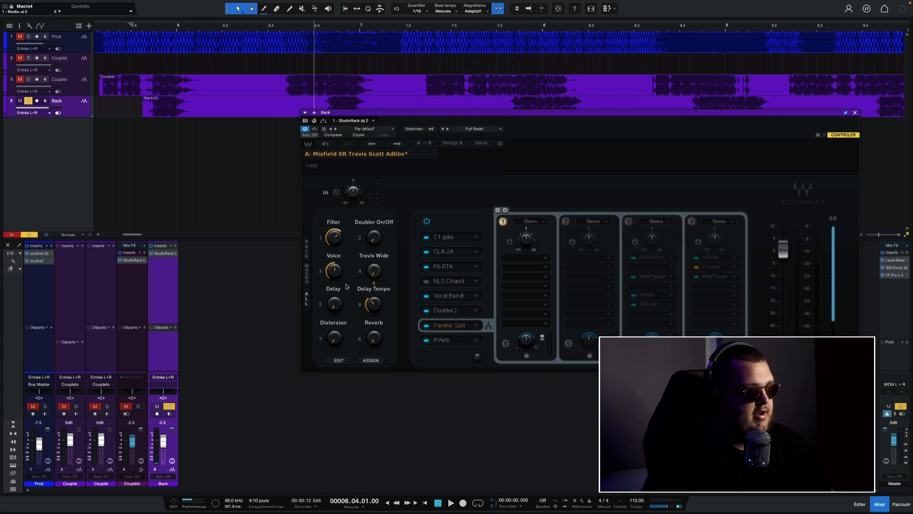
pyautogui.press('space')
pyautogui.moveTo(335, 304); pyautogui.dragTo(334, 290)
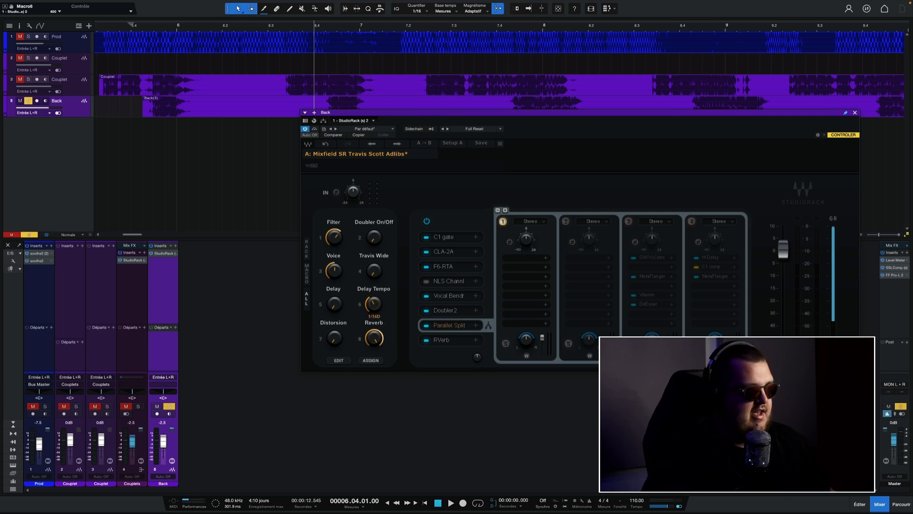
pyautogui.press('space')
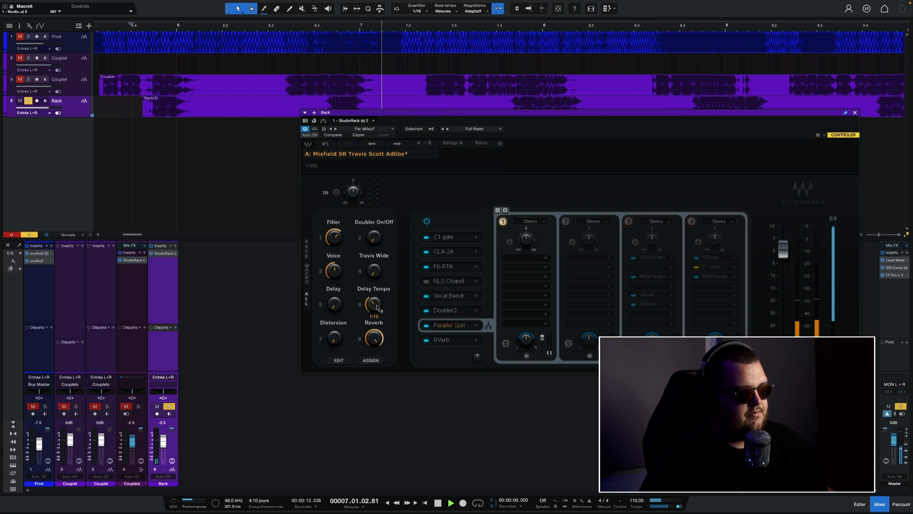
# Open RVerb in slot 8 to examine its settings, set the Reverb macro to 1000, and close the reverb window.
pyautogui.click(448, 340)
pyautogui.click(150, 81)
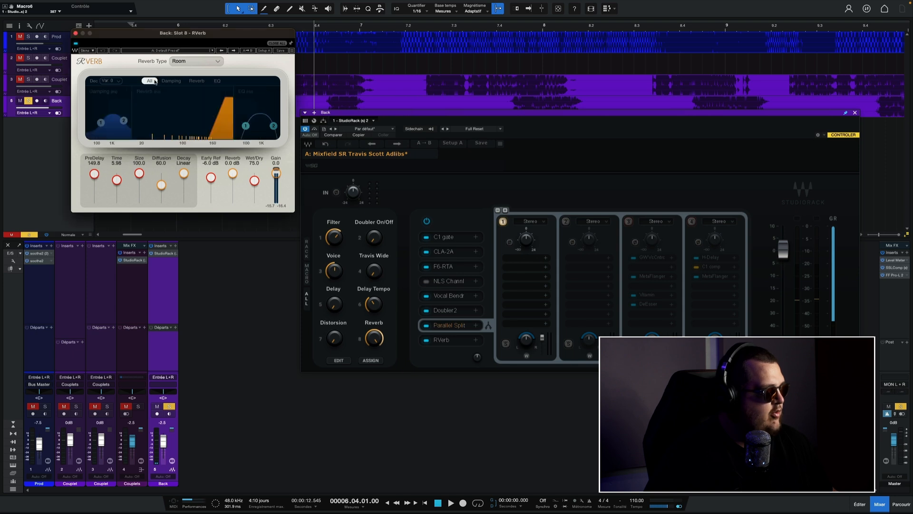
pyautogui.moveTo(367, 350); pyautogui.dragTo(373, 304)
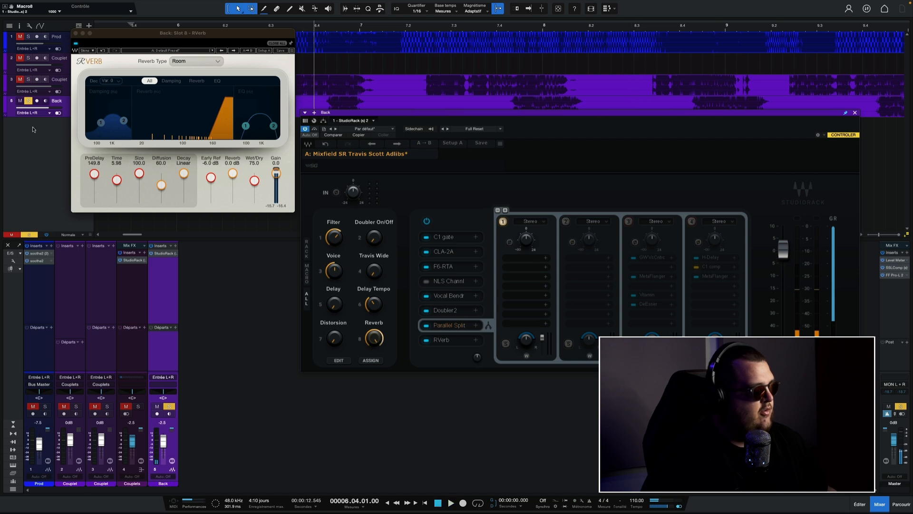
pyautogui.click(75, 33)
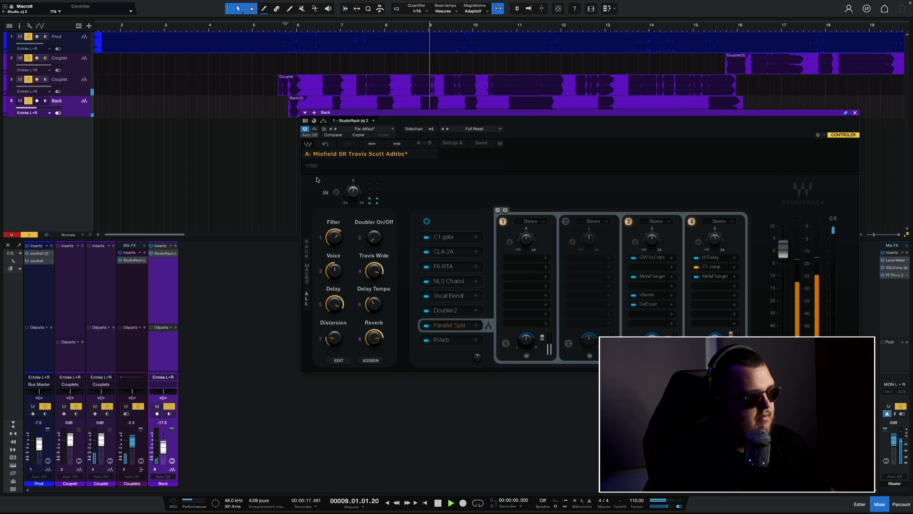
# Replay the full mix from before the vocals, adjust the Delay and Reverb macros, set Travis Wide to 1000, and stop playback.
pyautogui.click(269, 25)
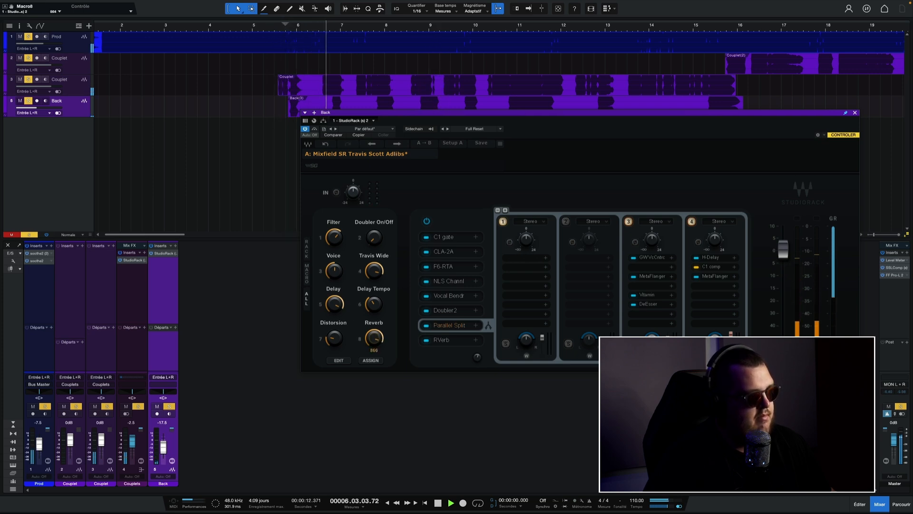
pyautogui.click(335, 338)
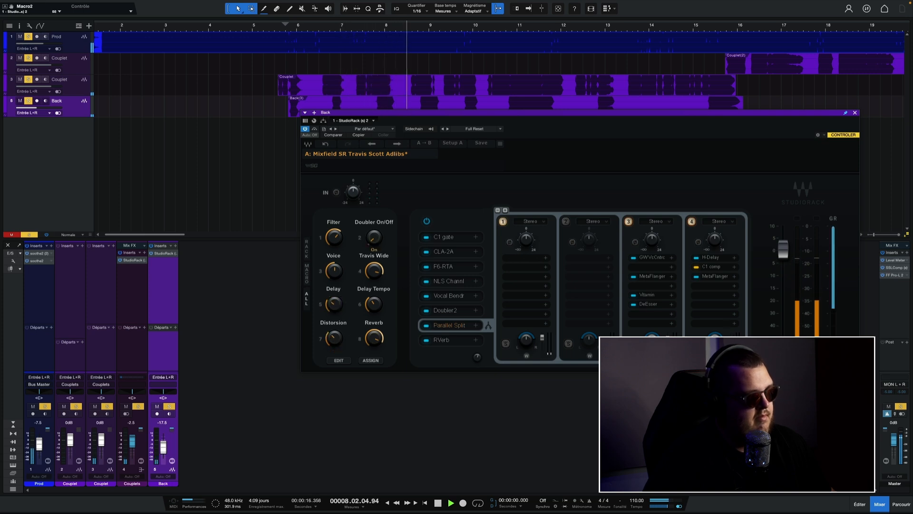
pyautogui.moveTo(374, 271); pyautogui.dragTo(374, 266)
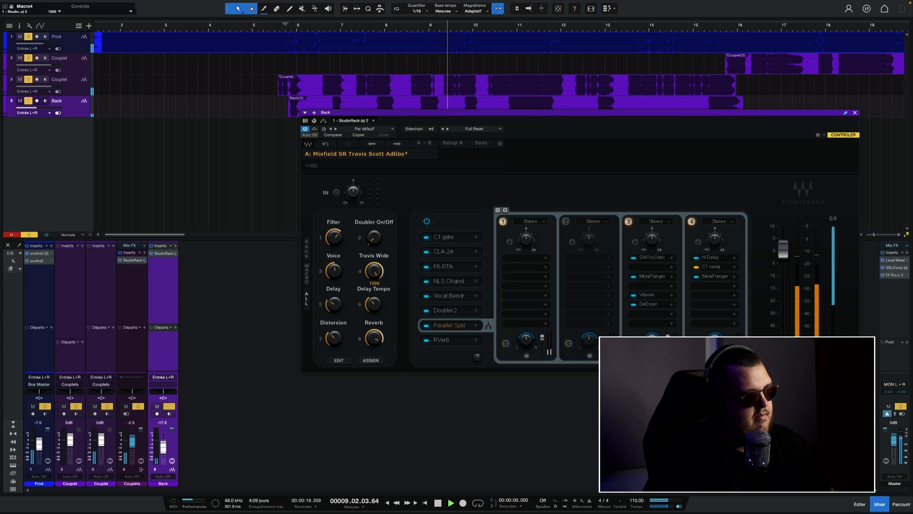
pyautogui.press('space')
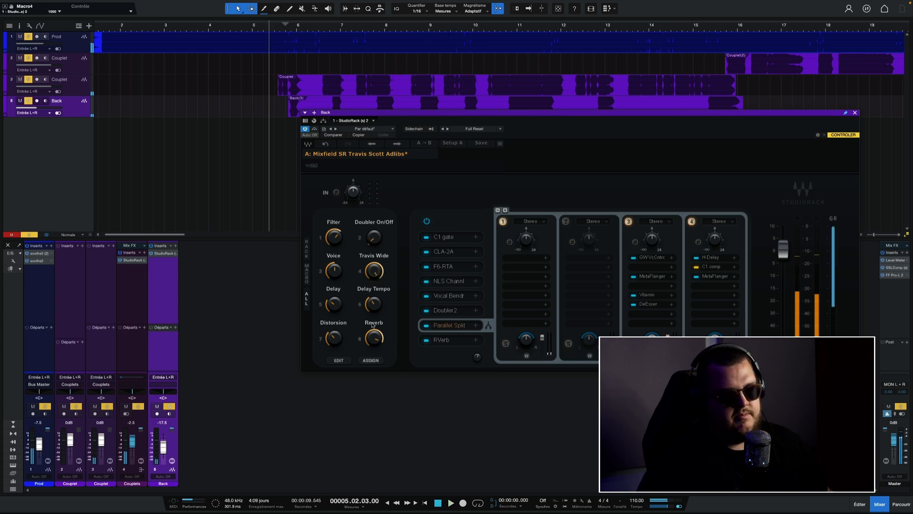